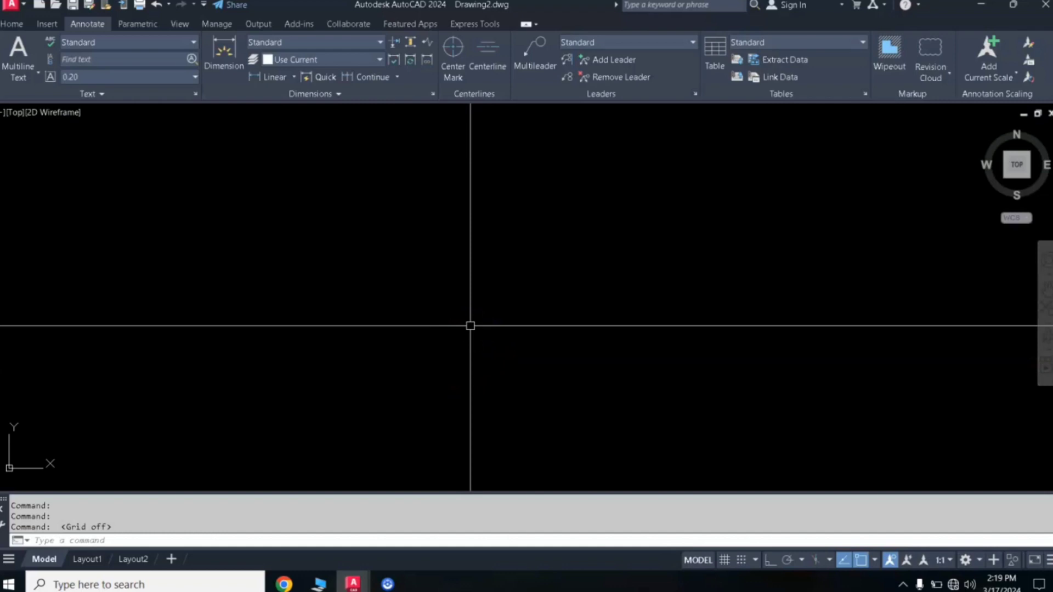
{"action": "type", "text": "DWG"}
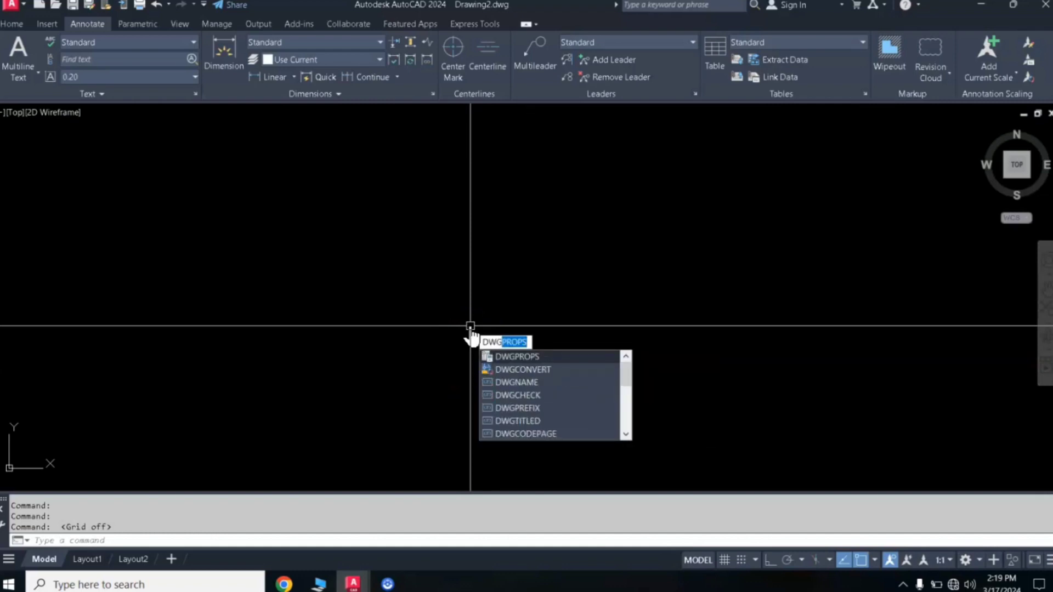
{"action": "type", "text": "u"}
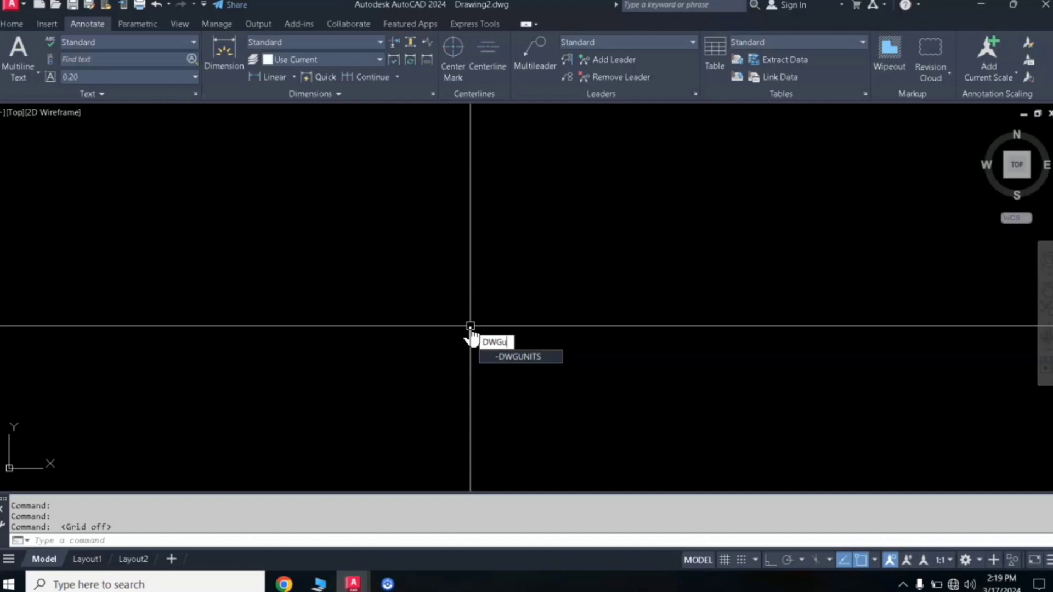
{"action": "key", "text": "Return"}
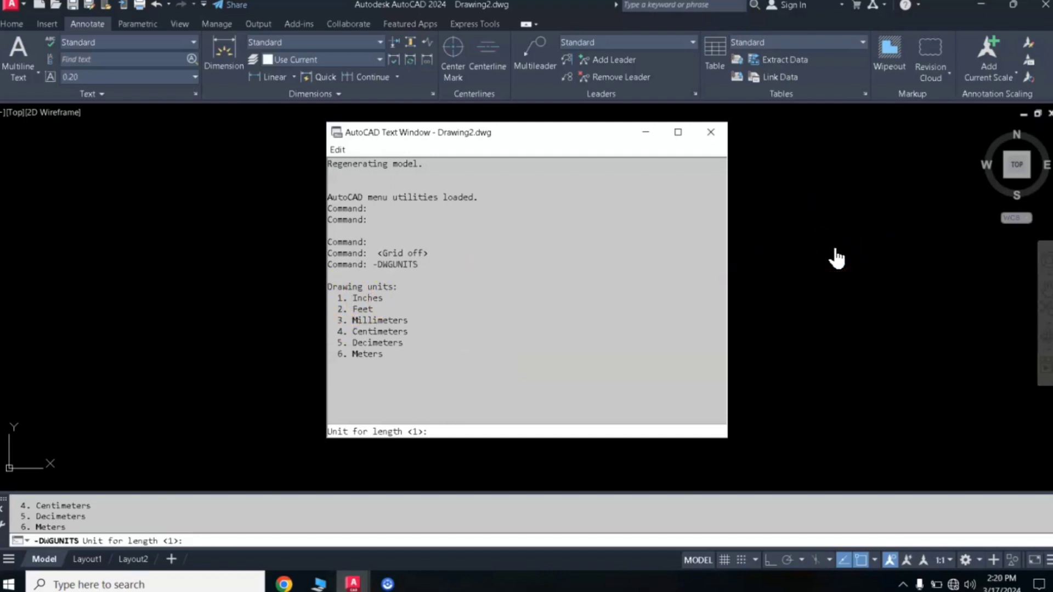
{"action": "left_click", "coordinate": [711, 132]}
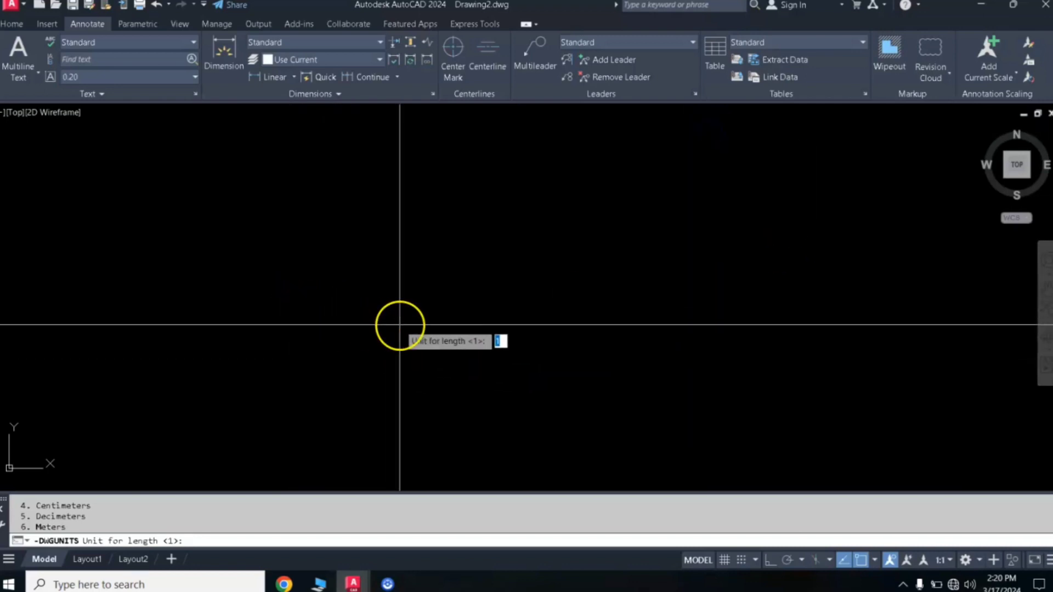
{"action": "key", "text": "Escape"}
{"action": "key", "text": "Escape"}
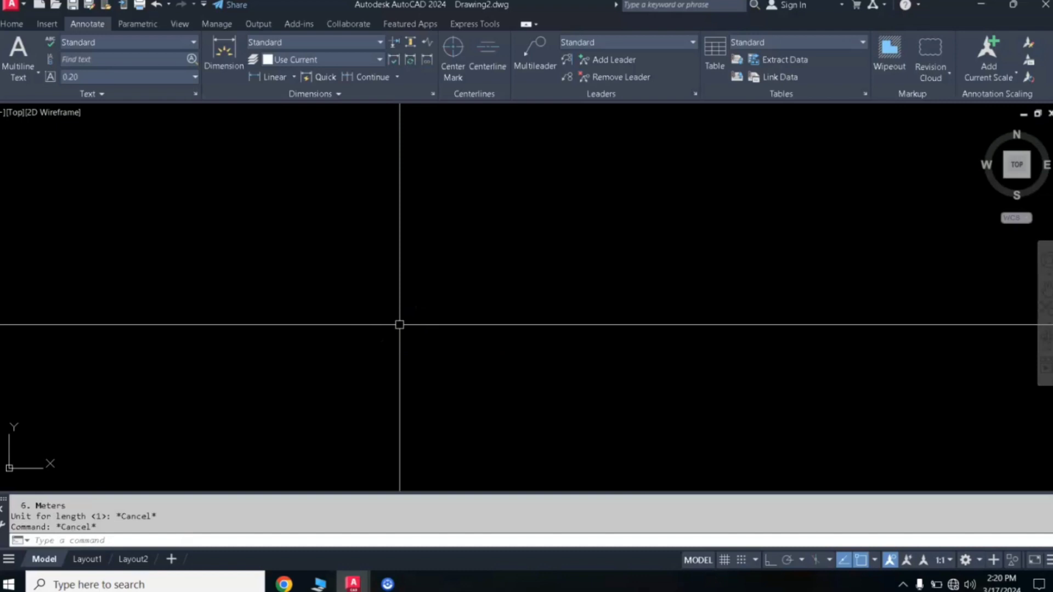
- Draw a rectangle in model space with a length of 12 and a width of 5 using the Dimensions option
{"action": "type", "text": "rec"}
{"action": "key", "text": "Return"}
{"action": "left_click", "coordinate": [366, 366]}
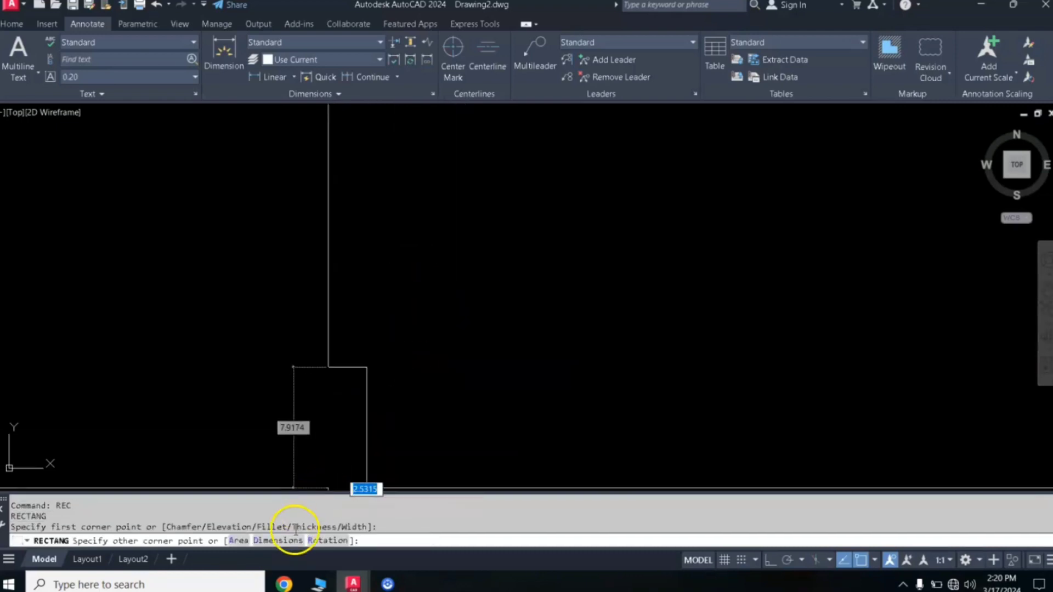
{"action": "left_click", "coordinate": [282, 541]}
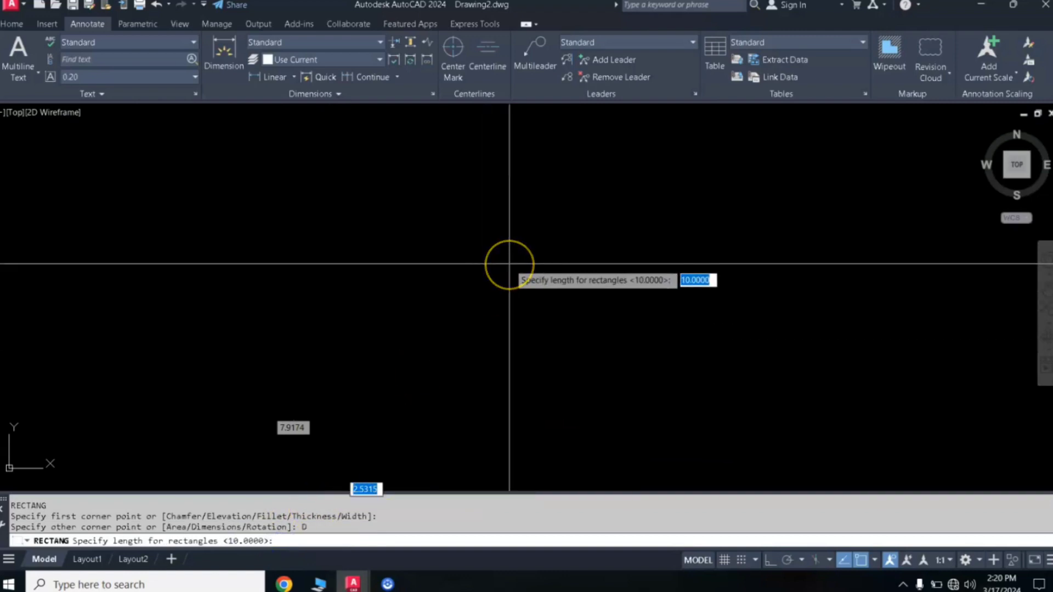
{"action": "type", "text": "12"}
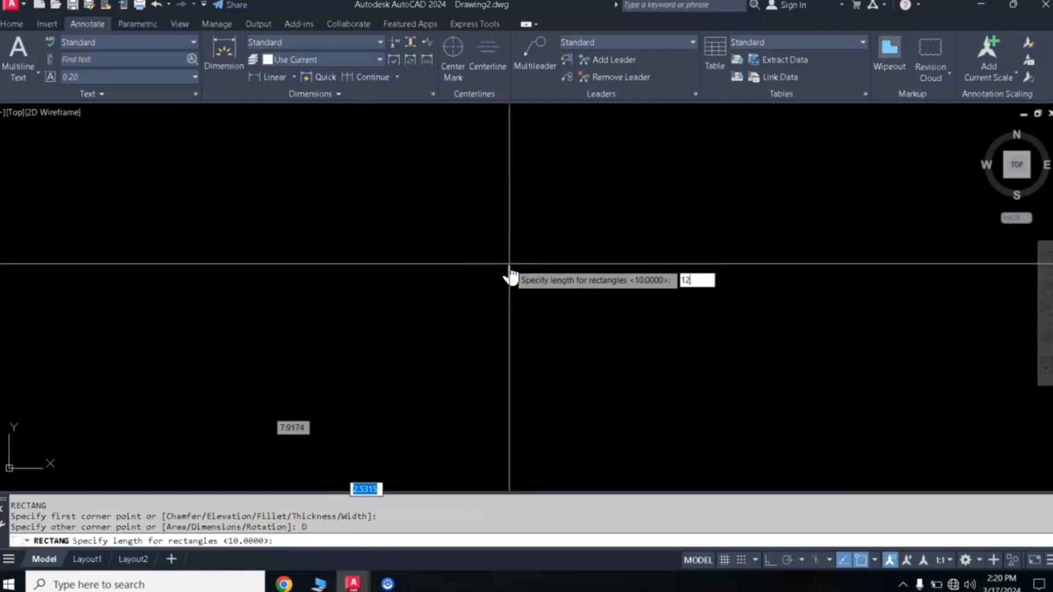
{"action": "key", "text": "Return"}
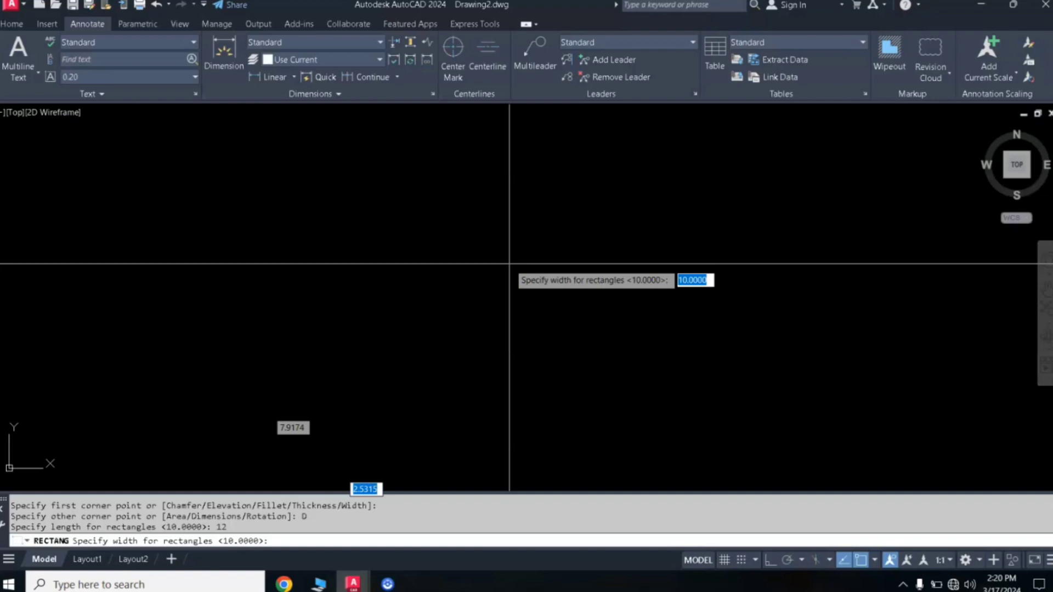
{"action": "type", "text": "5"}
{"action": "key", "text": "Return"}
{"action": "left_click", "coordinate": [519, 258]}
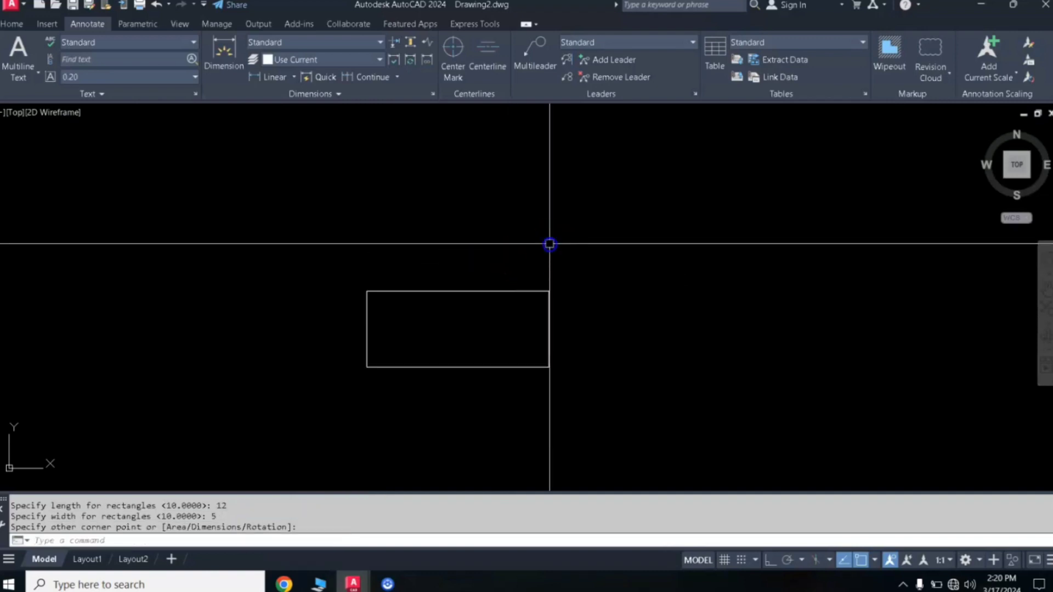
- Set the current object color to green for new objects
{"action": "left_click", "coordinate": [439, 315]}
{"action": "scroll", "coordinate": [438, 314], "scroll_direction": "up", "scroll_amount": 2}
{"action": "middle_click_drag", "start_coordinate": [437, 311], "coordinate": [465, 284]}
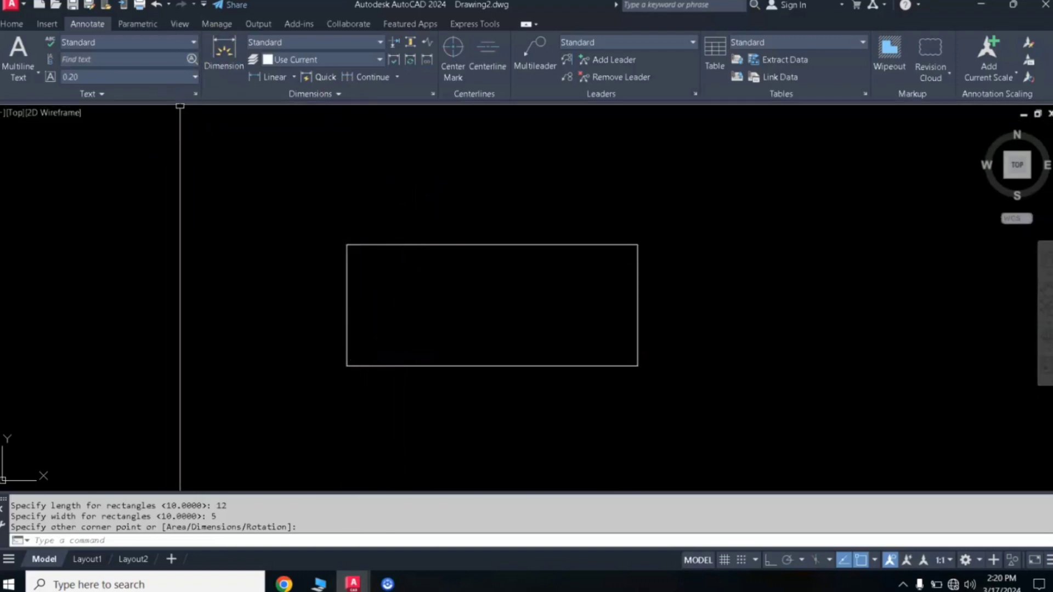
{"action": "left_click", "coordinate": [12, 24]}
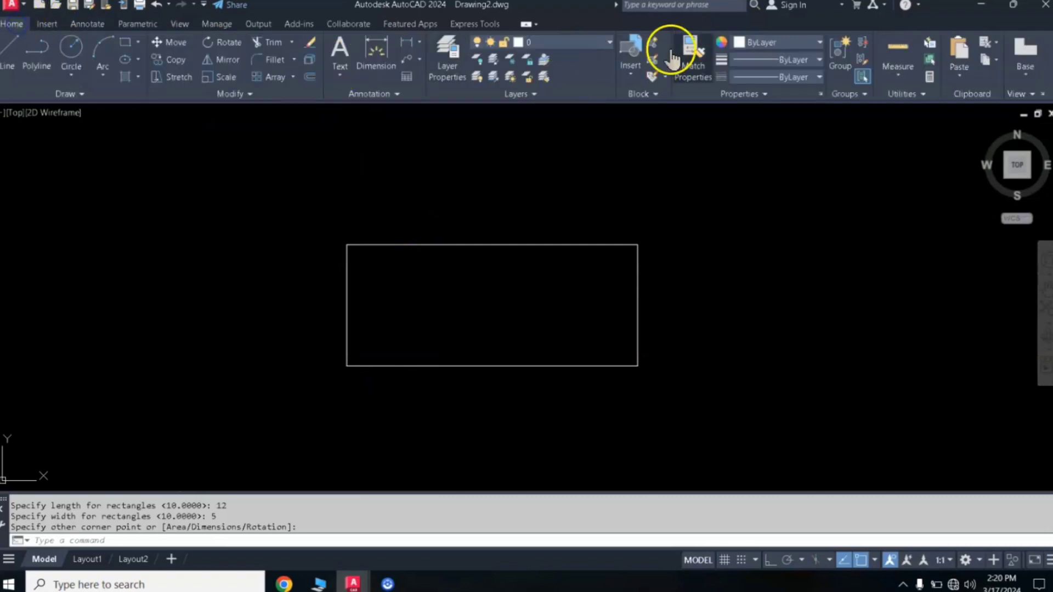
{"action": "left_click", "coordinate": [758, 43]}
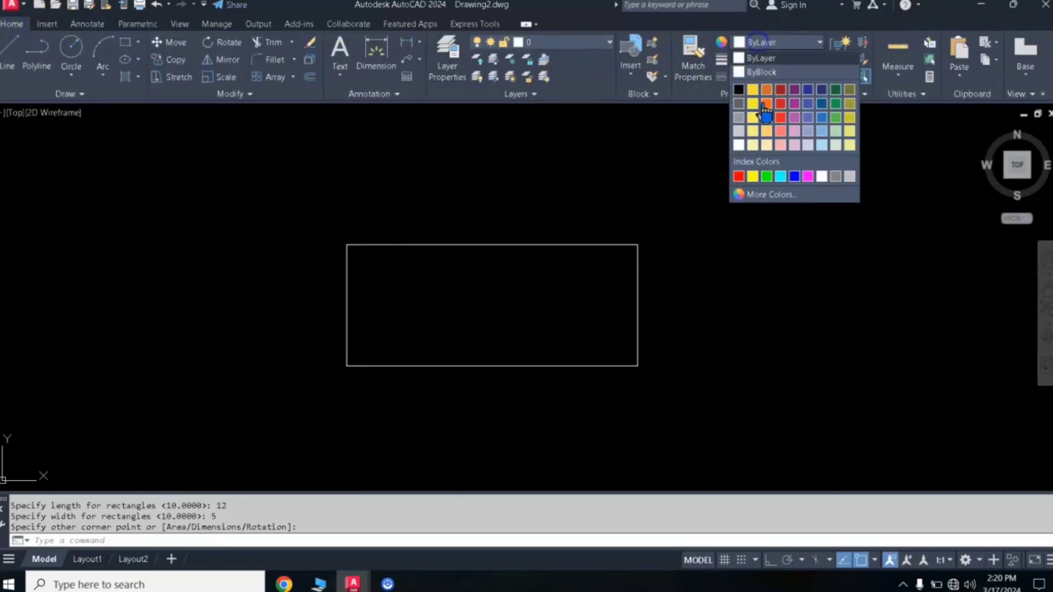
{"action": "left_click", "coordinate": [758, 177]}
- Add linear dimensions above the rectangle's top edge and beside its left edge
{"action": "type", "text": "DLI"}
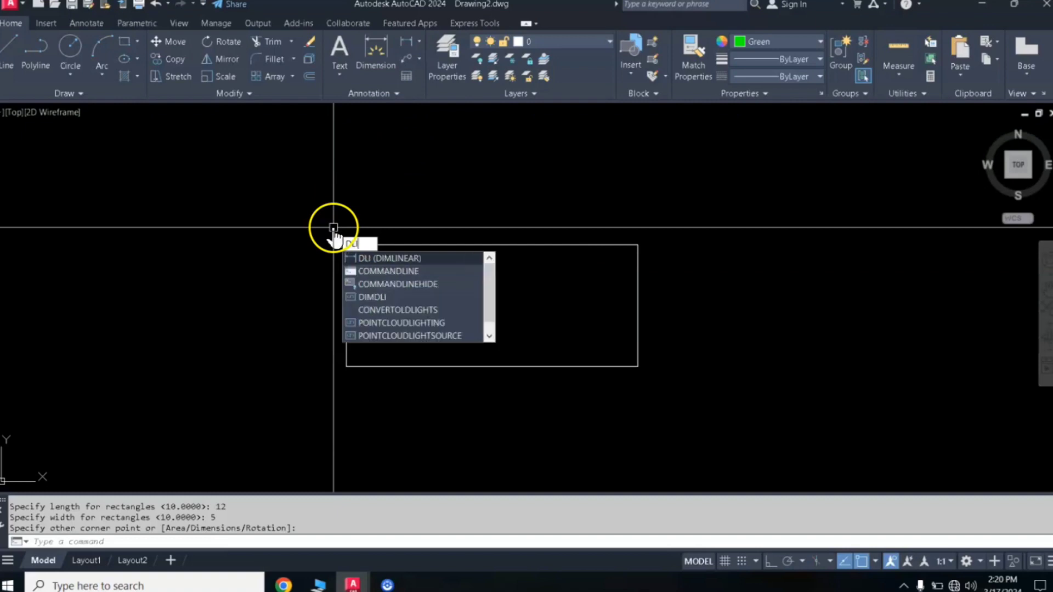
{"action": "key", "text": "Return"}
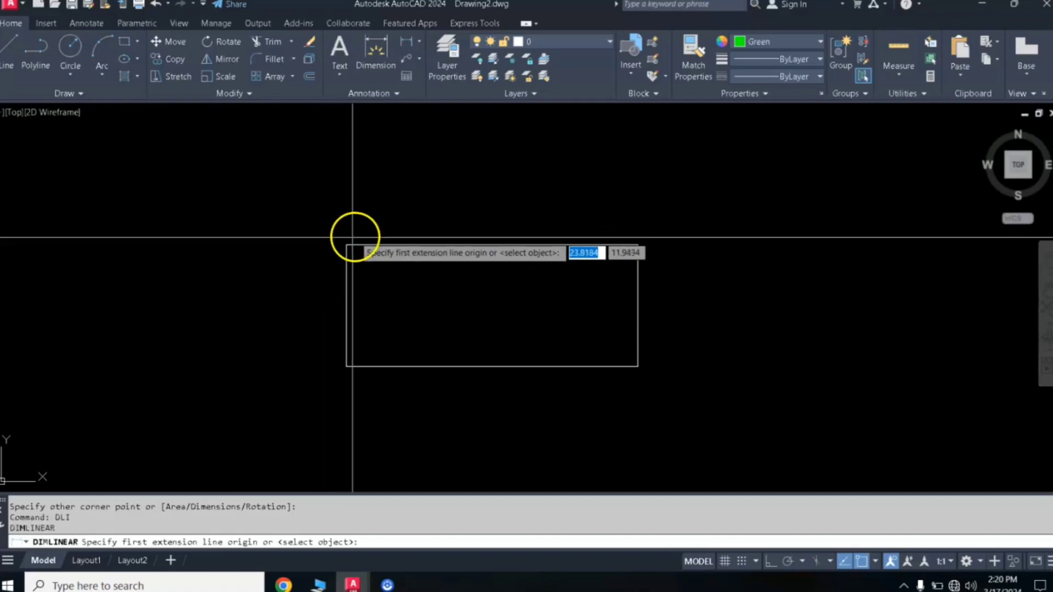
{"action": "left_click", "coordinate": [347, 244]}
{"action": "left_click", "coordinate": [636, 241]}
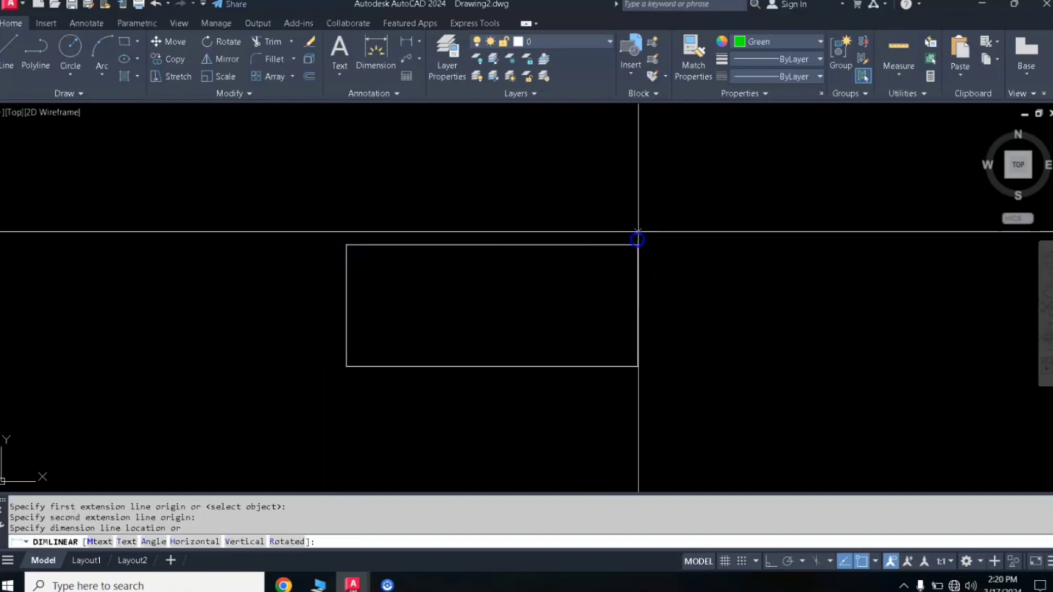
{"action": "left_click", "coordinate": [638, 225]}
{"action": "key", "text": "Return"}
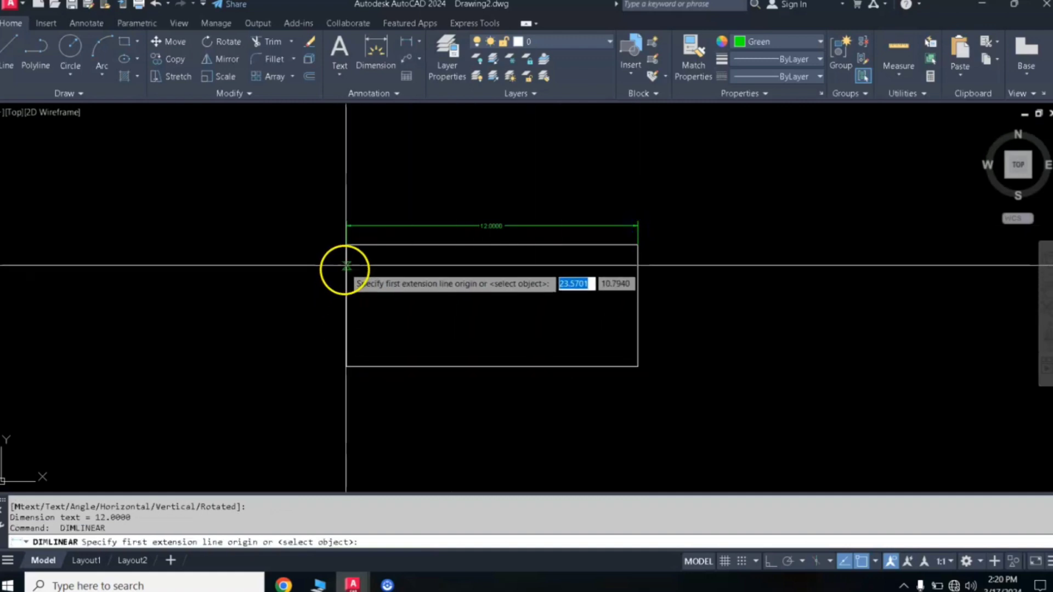
{"action": "left_click", "coordinate": [347, 245]}
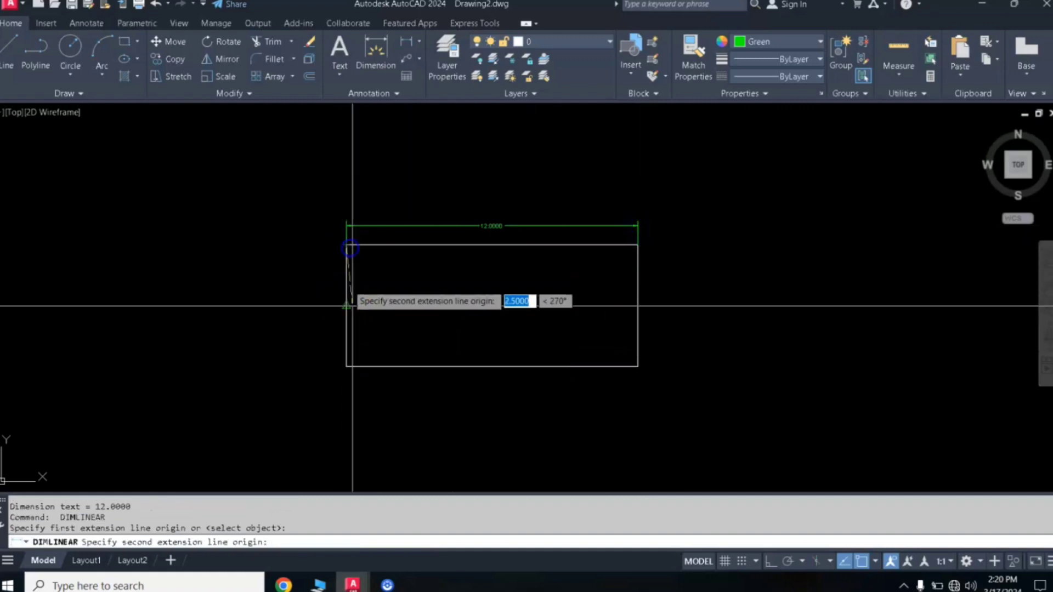
{"action": "left_click", "coordinate": [346, 366]}
{"action": "left_click", "coordinate": [319, 355]}
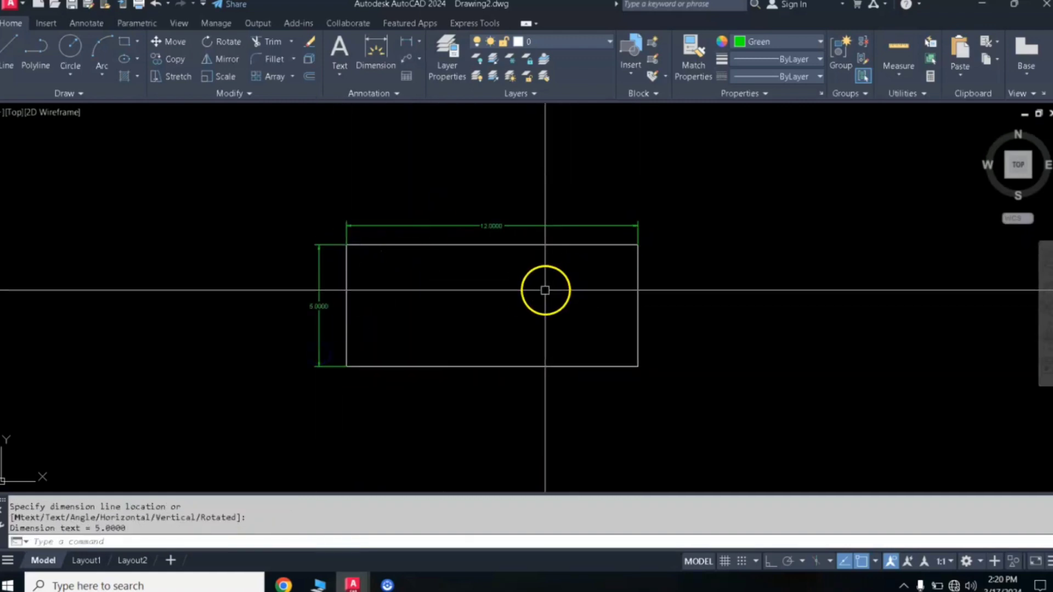
- Set the DIMDEC dimension precision variable to 2 decimal places
{"action": "scroll", "coordinate": [452, 267], "scroll_direction": "up", "scroll_amount": 2}
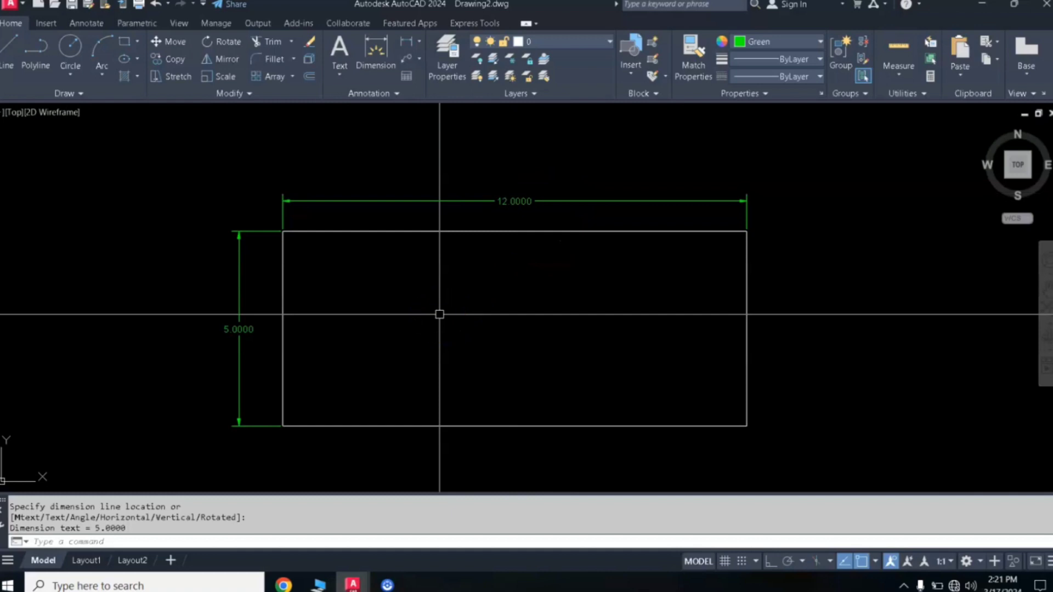
{"action": "type", "text": "DIMDEC"}
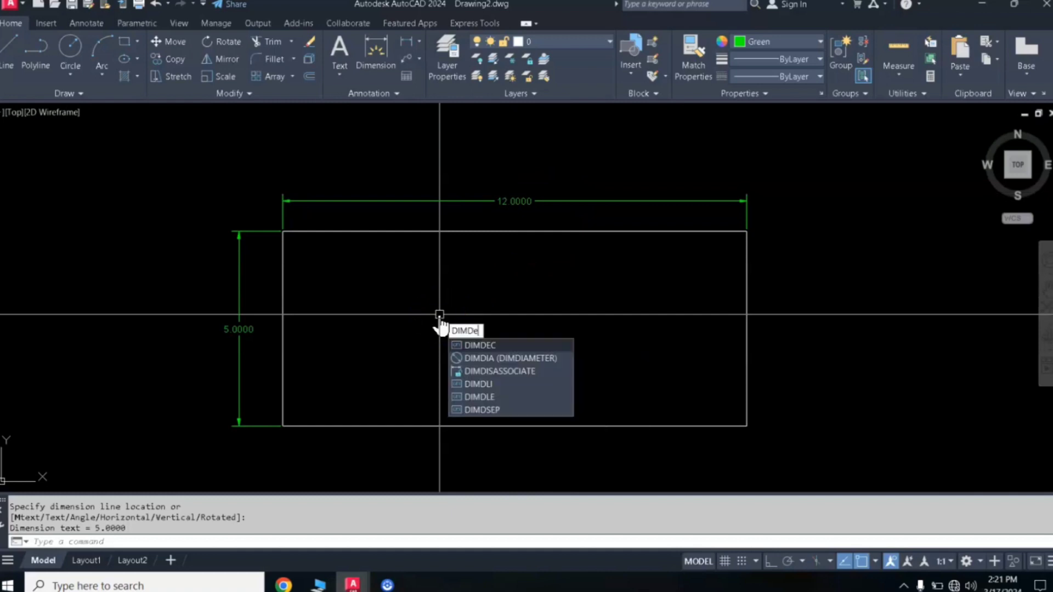
{"action": "key", "text": "Return"}
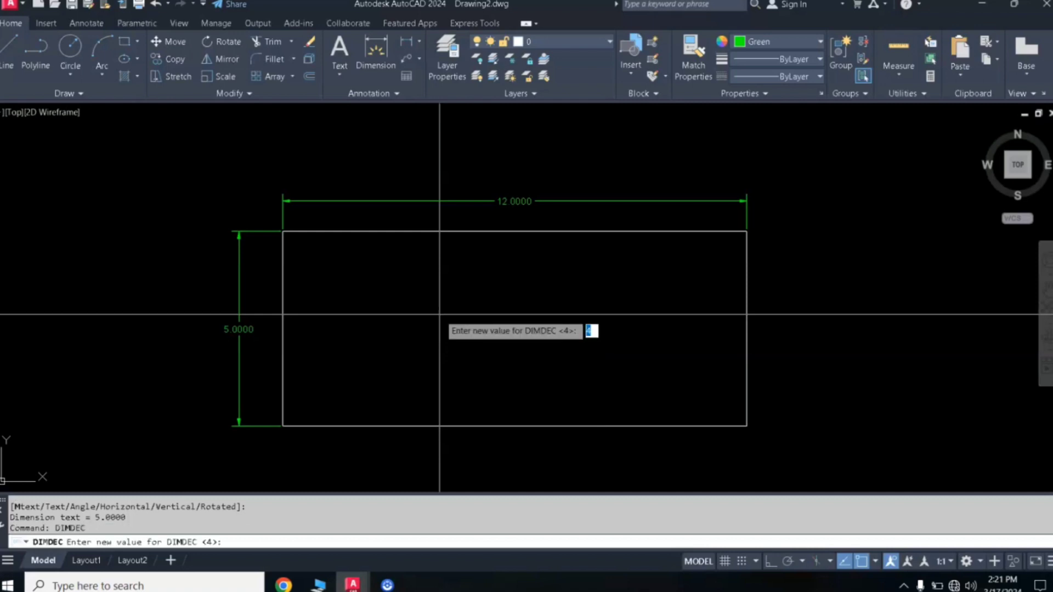
{"action": "type", "text": "2"}
{"action": "key", "text": "Return"}
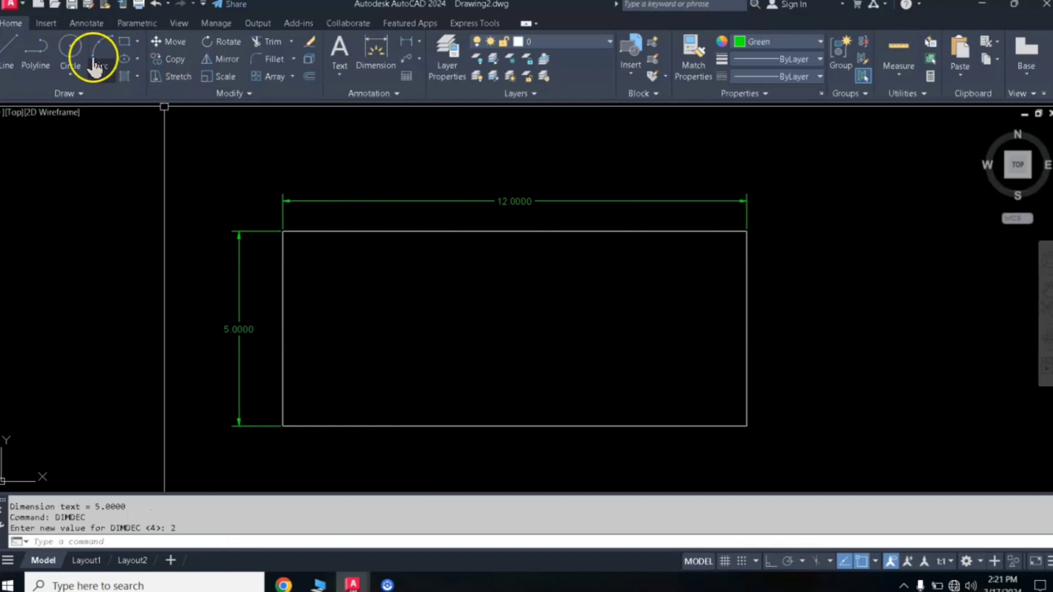
- Update both existing rectangle dimensions to the current dimension style settings
{"action": "left_click", "coordinate": [85, 27]}
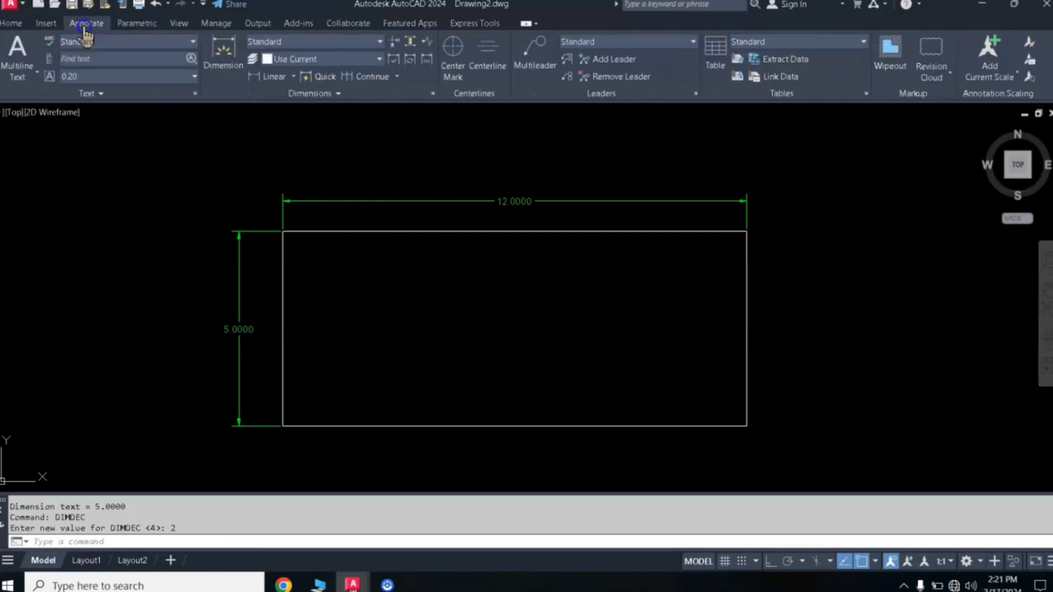
{"action": "left_click", "coordinate": [414, 69]}
{"action": "left_click", "coordinate": [653, 145]}
{"action": "left_click", "coordinate": [207, 369]}
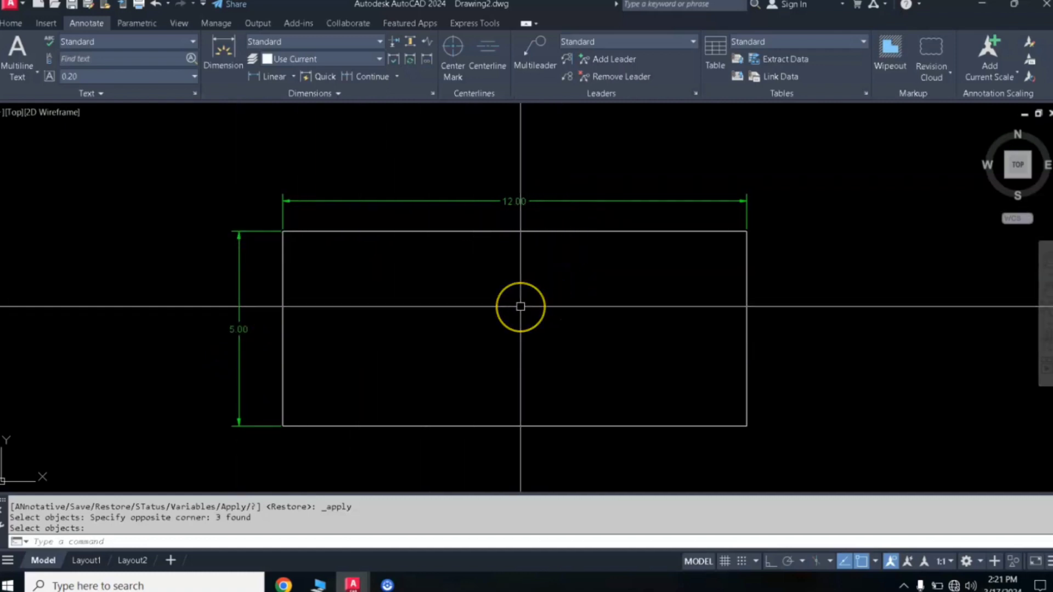
- Convert the drawing units to feet with -DWGUNITS, accepting decimal format, precision 4, matching INSUNITS and scaling of existing objects
{"action": "type", "text": "DWG"}
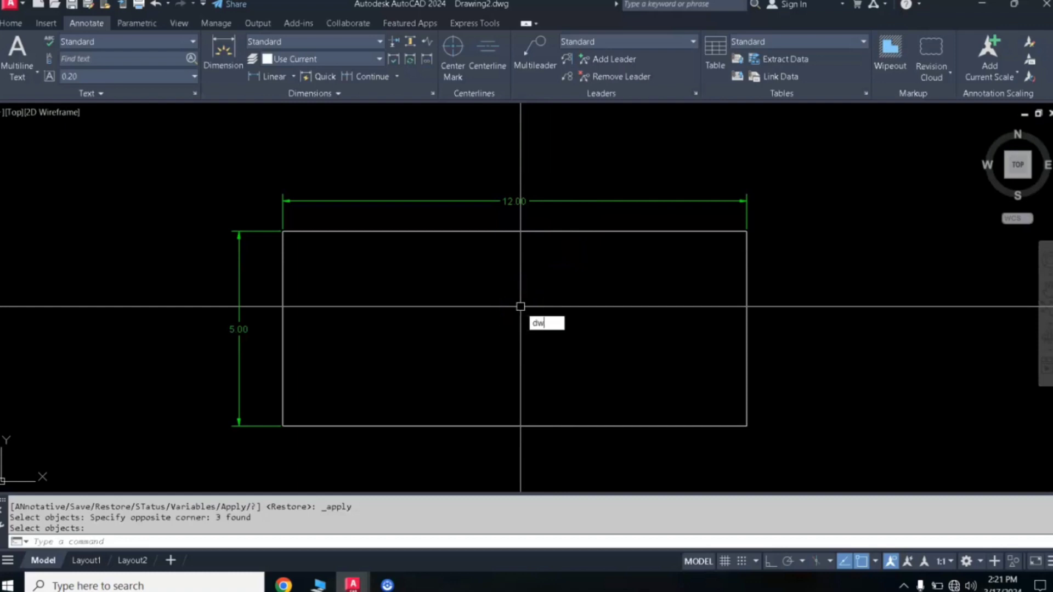
{"action": "type", "text": "u"}
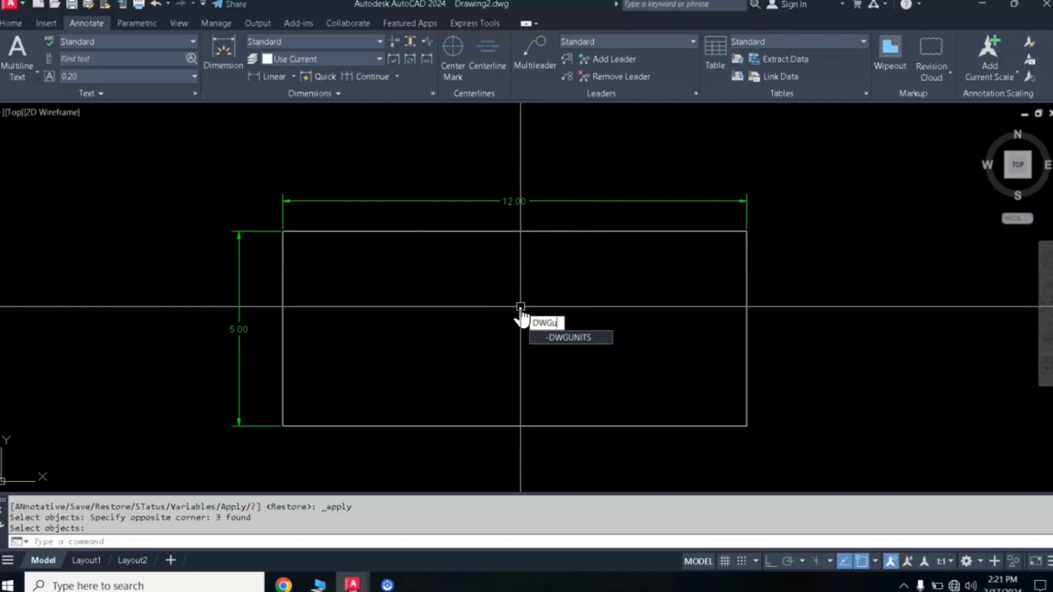
{"action": "key", "text": "Return"}
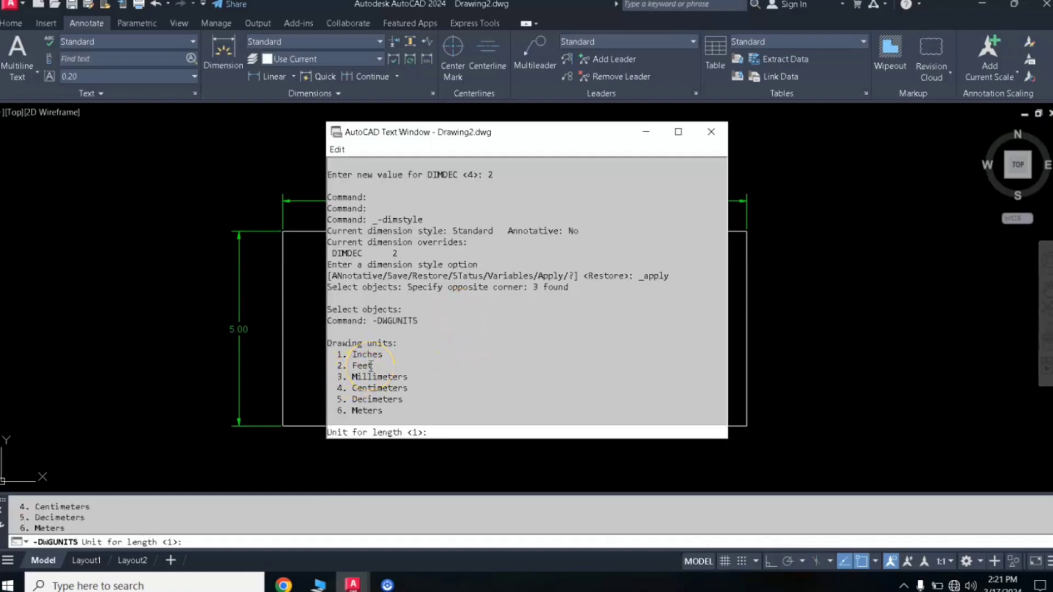
{"action": "type", "text": "2"}
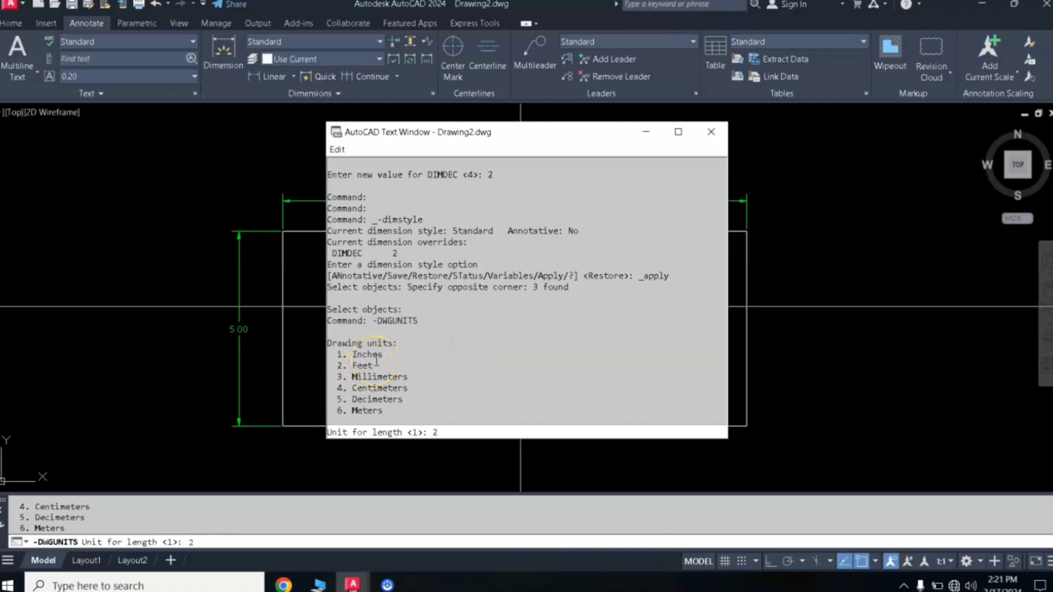
{"action": "key", "text": "Return"}
{"action": "key", "text": "Return"}
{"action": "key", "text": "Return"}
{"action": "key", "text": "Return"}
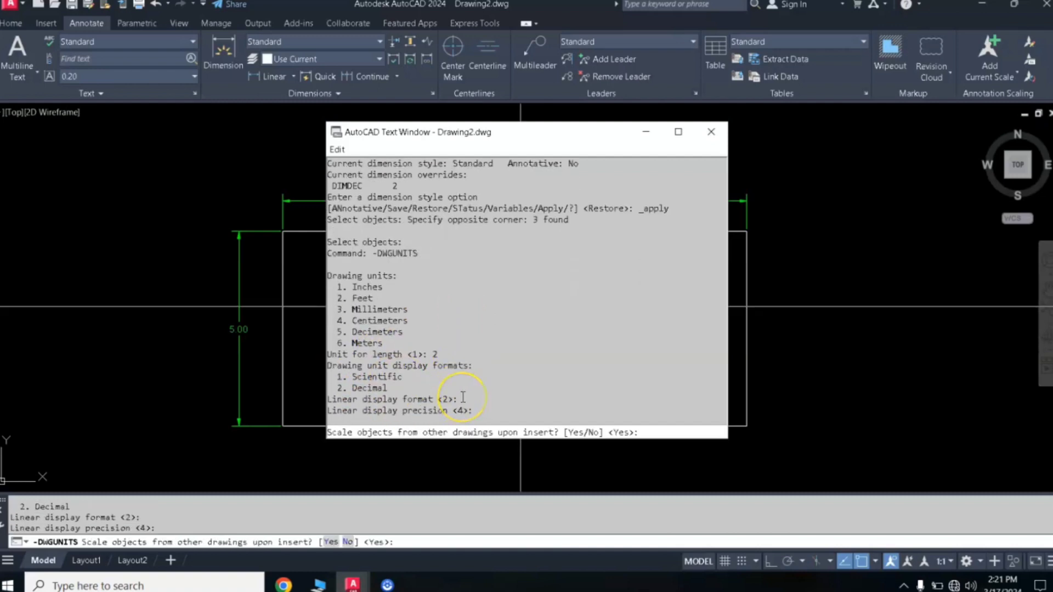
{"action": "key", "text": "Return"}
{"action": "key", "text": "Return"}
{"action": "key", "text": "Return"}
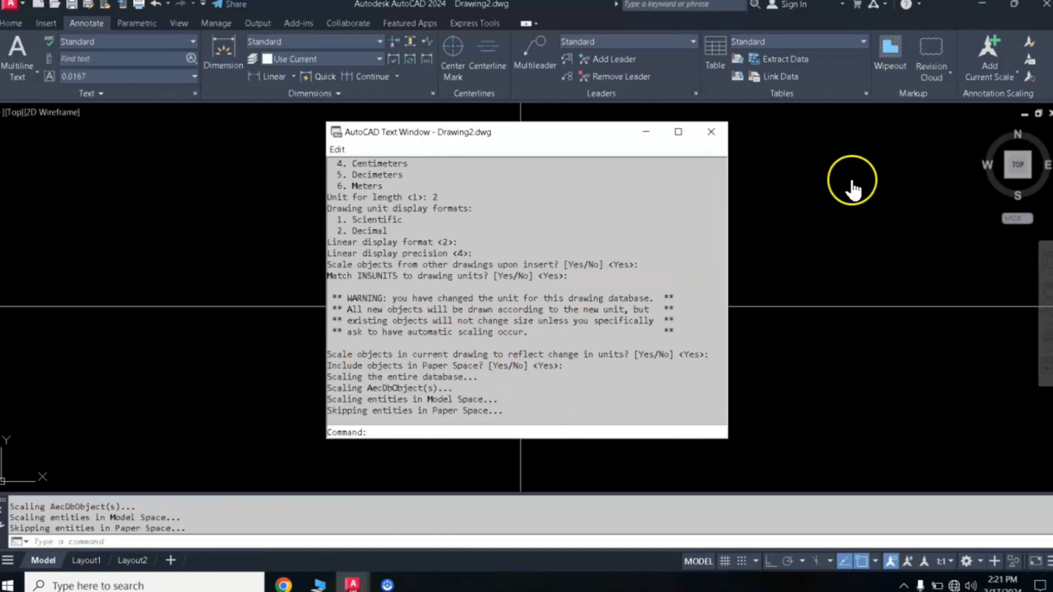
{"action": "left_click", "coordinate": [711, 131]}
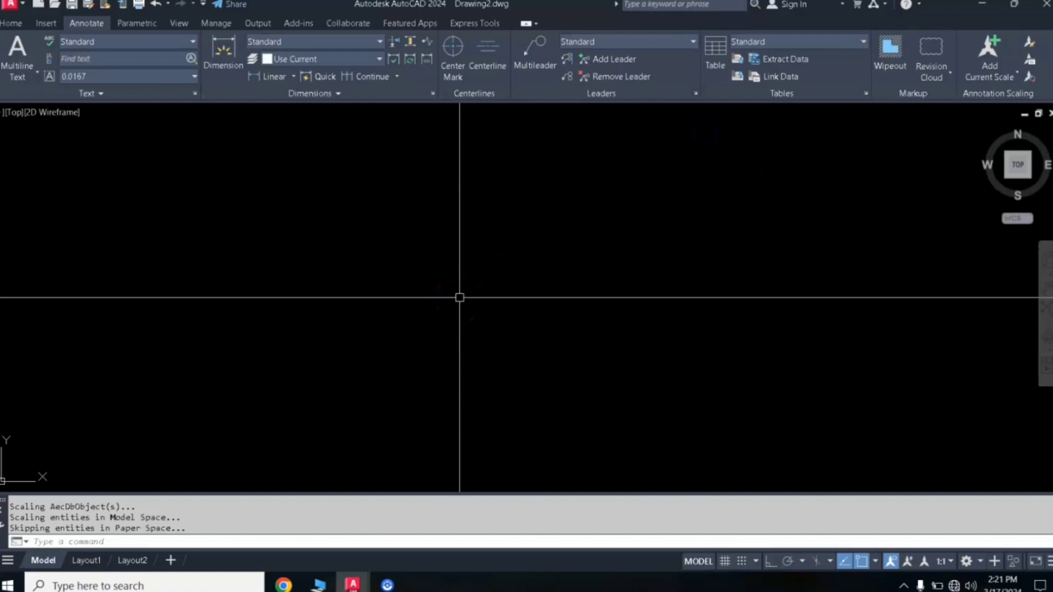
- Zoom to the whole drawing, then close in on the rectangle to examine its dimensions after the unit conversion
{"action": "type", "text": "z"}
{"action": "key", "text": "Return"}
{"action": "key", "text": "Return"}
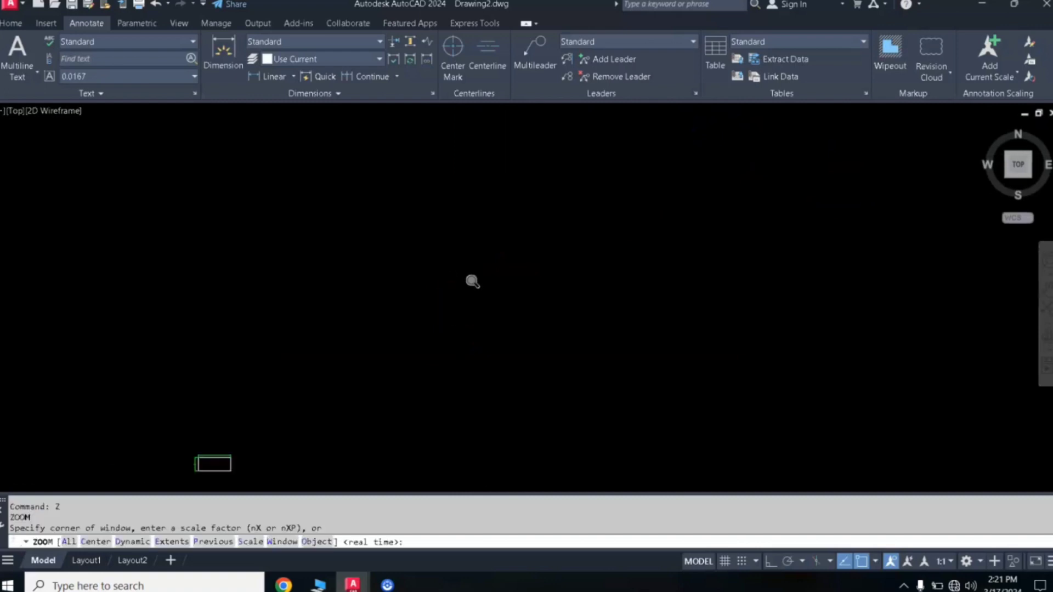
{"action": "type", "text": "a"}
{"action": "key", "text": "Return"}
{"action": "middle_click_drag", "start_coordinate": [399, 479], "coordinate": [404, 421]}
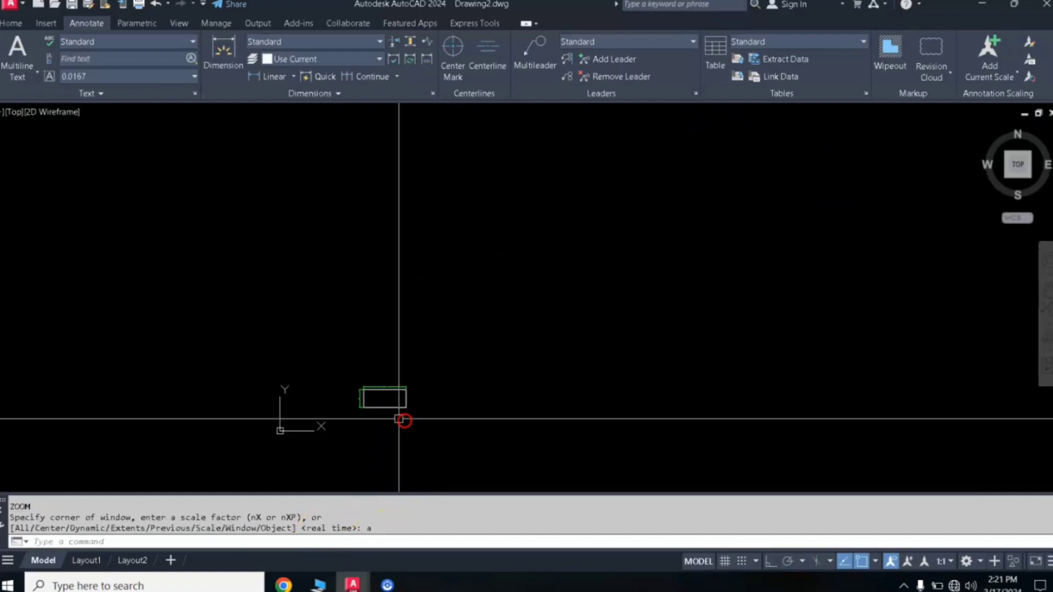
{"action": "scroll", "coordinate": [395, 419], "scroll_direction": "up", "scroll_amount": 10}
{"action": "middle_click_drag", "start_coordinate": [351, 372], "coordinate": [552, 418]}
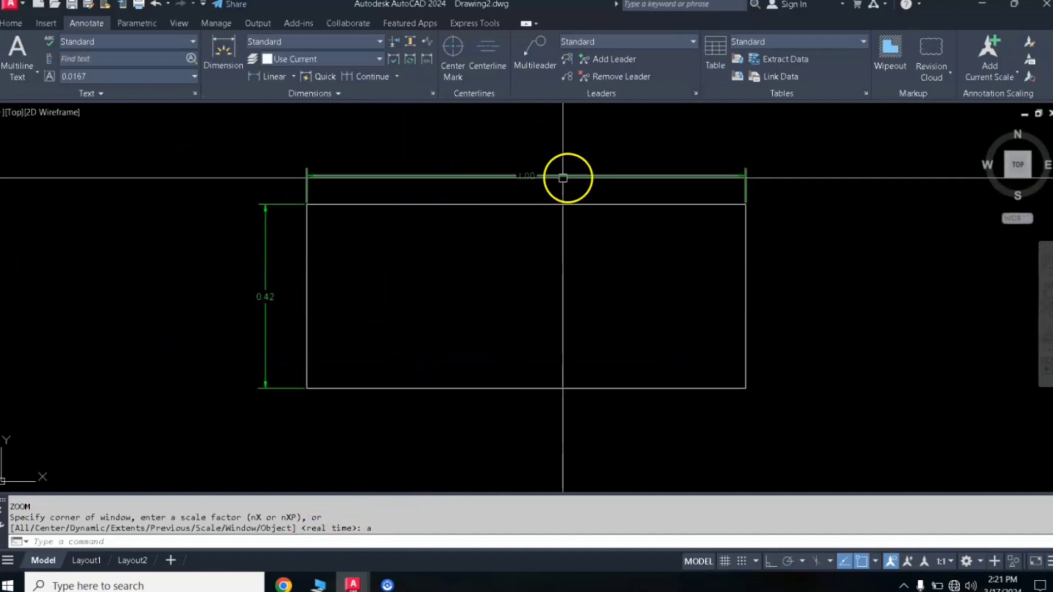
- Convert the drawing units to millimeters with -DWGUNITS, accepting decimal format, precision 4, matching INSUNITS, and scaling of existing and Paper Space objects
{"action": "mouse_move", "coordinate": [521, 178]}
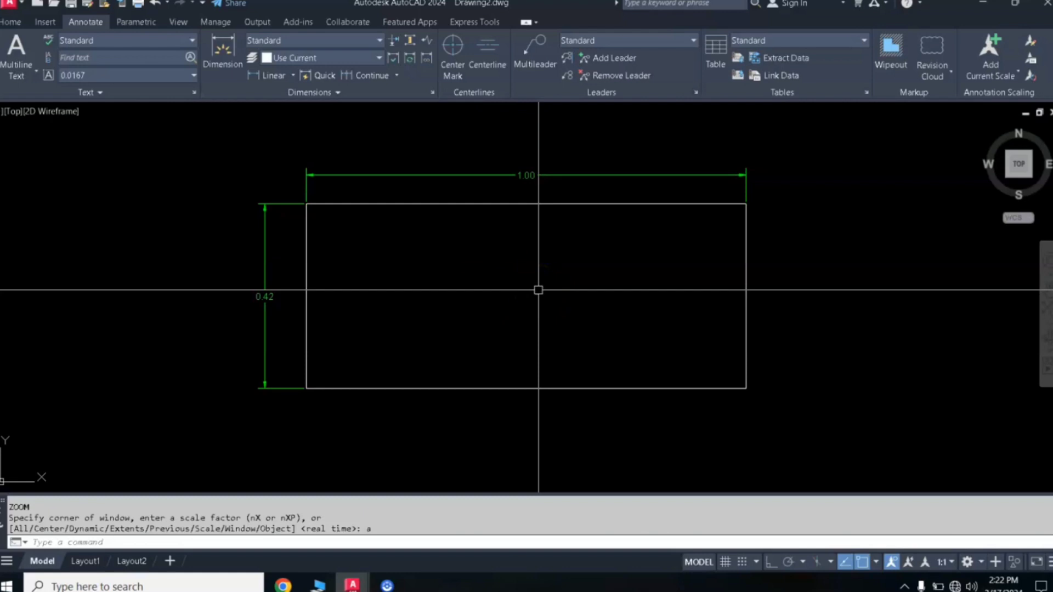
{"action": "type", "text": "DWG"}
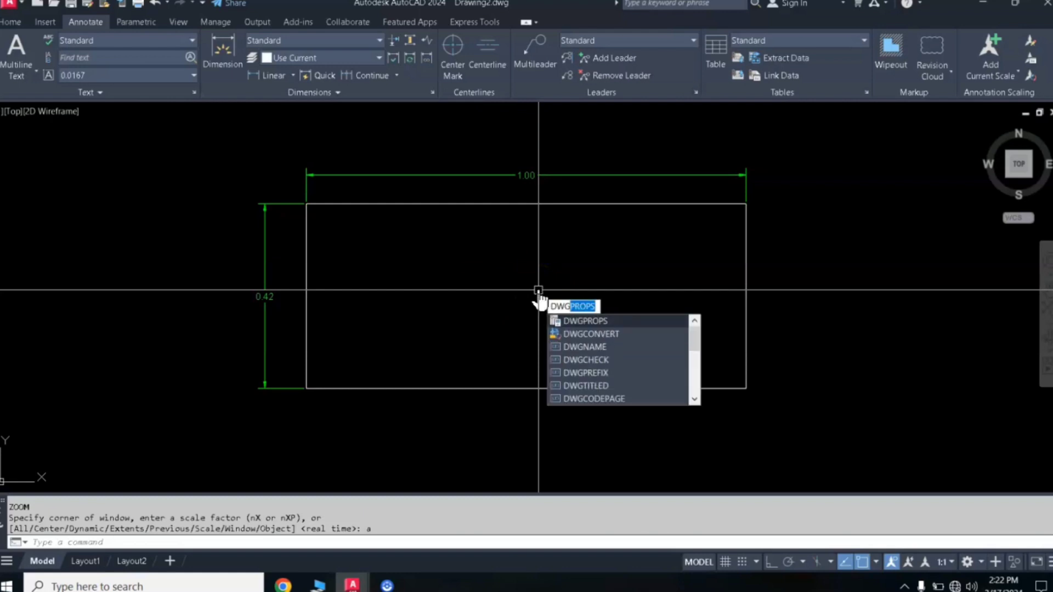
{"action": "type", "text": "u"}
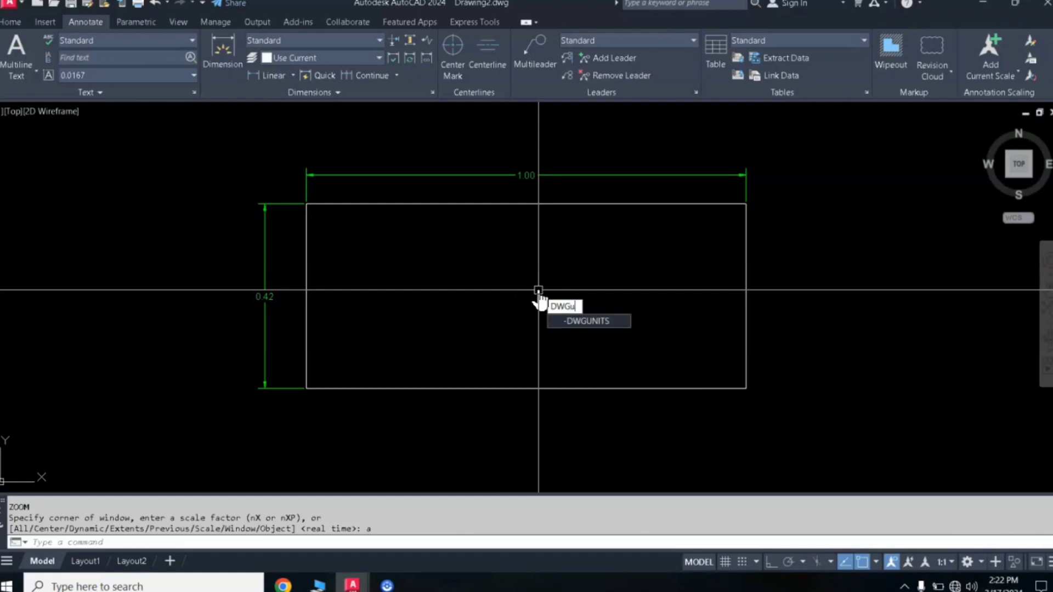
{"action": "key", "text": "Return"}
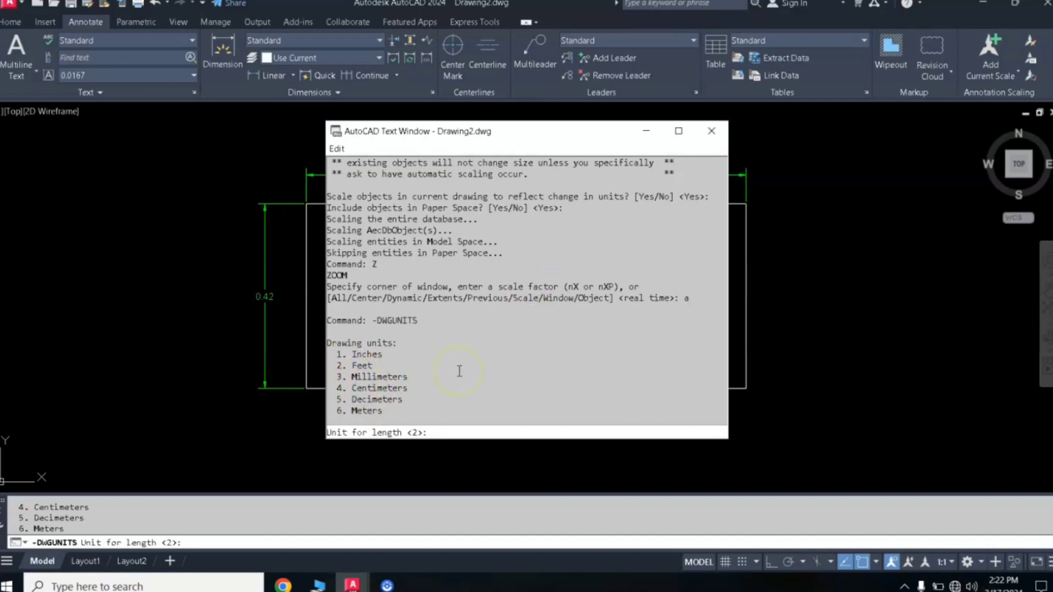
{"action": "type", "text": "3"}
{"action": "key", "text": "Return"}
{"action": "key", "text": "Return"}
{"action": "key", "text": "Return"}
{"action": "key", "text": "Return"}
{"action": "key", "text": "Return"}
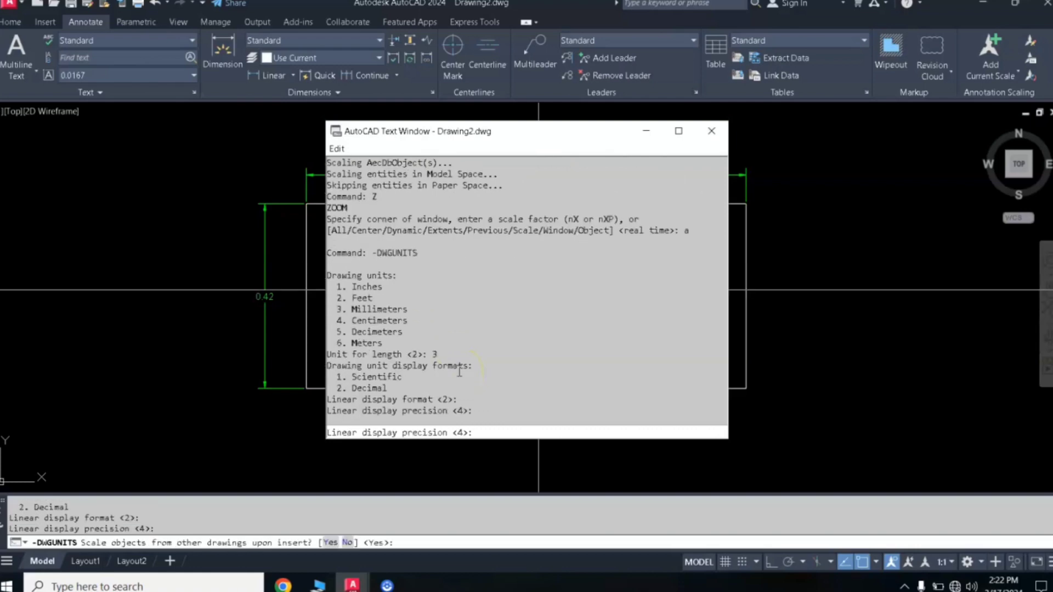
{"action": "key", "text": "Return"}
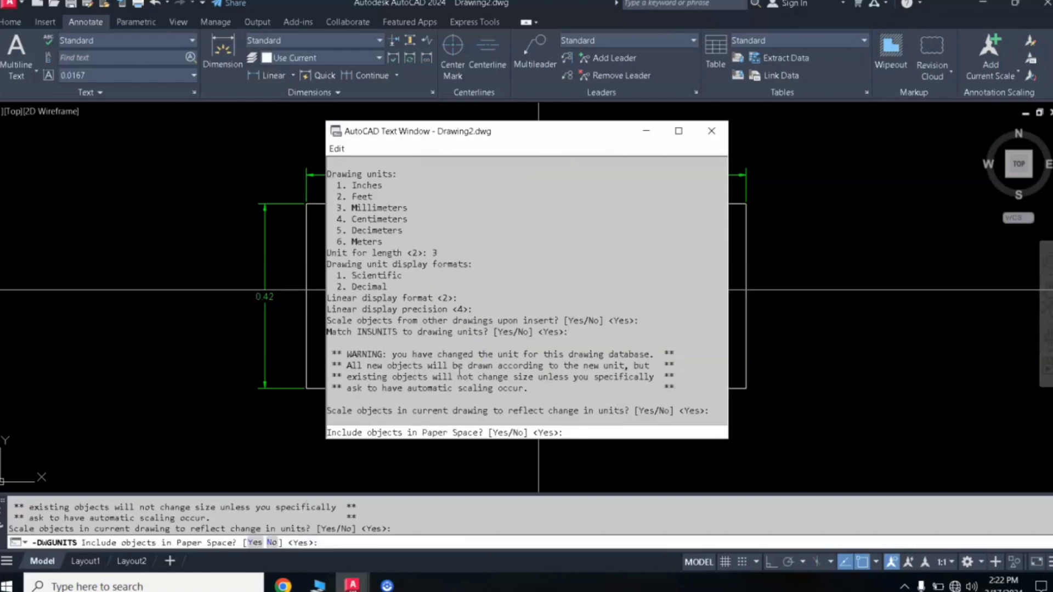
{"action": "key", "text": "Return"}
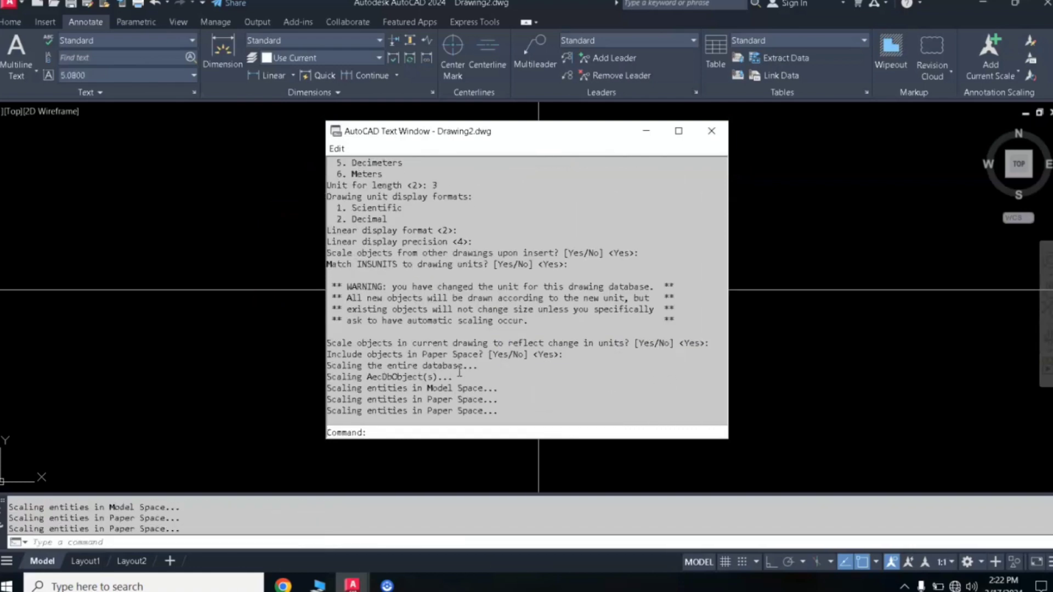
{"action": "left_click", "coordinate": [711, 130]}
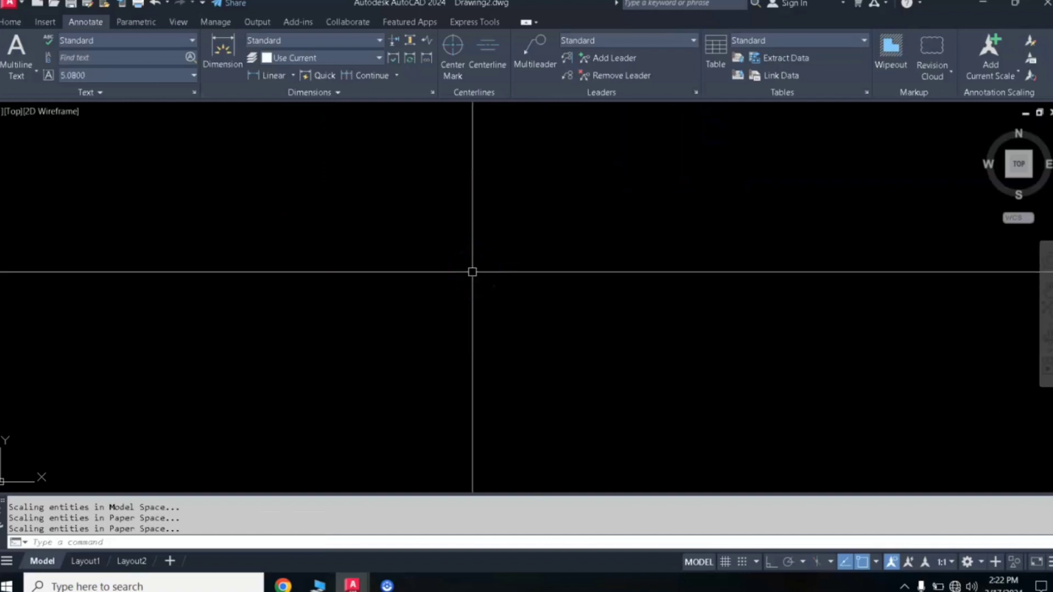
- Zoom to the whole drawing, then center and enlarge the rectangle to examine its dimensions after the conversion to millimeters
{"action": "type", "text": "Z"}
{"action": "key", "text": "Return"}
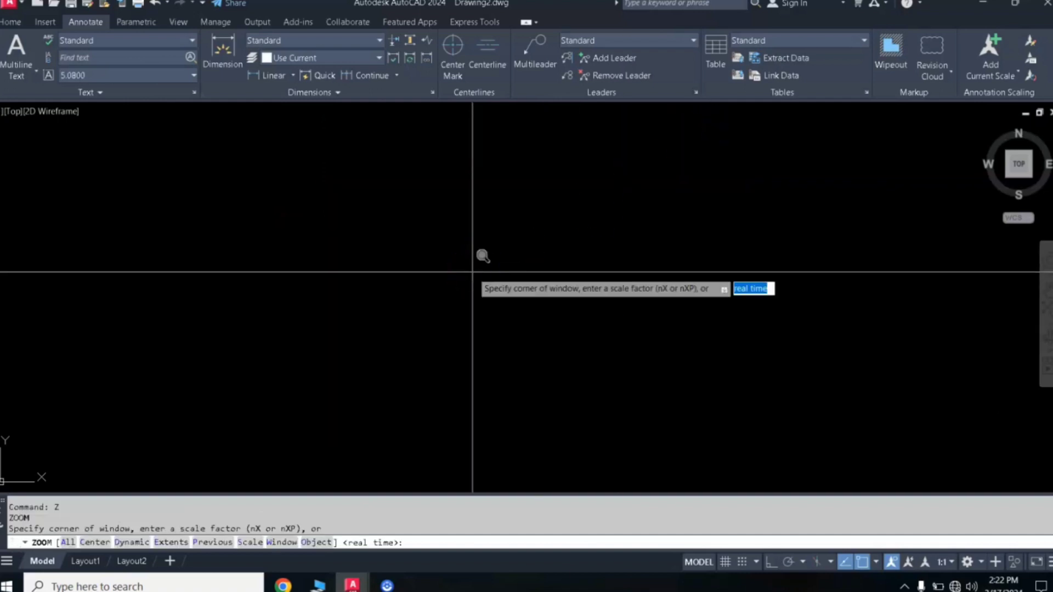
{"action": "type", "text": "a"}
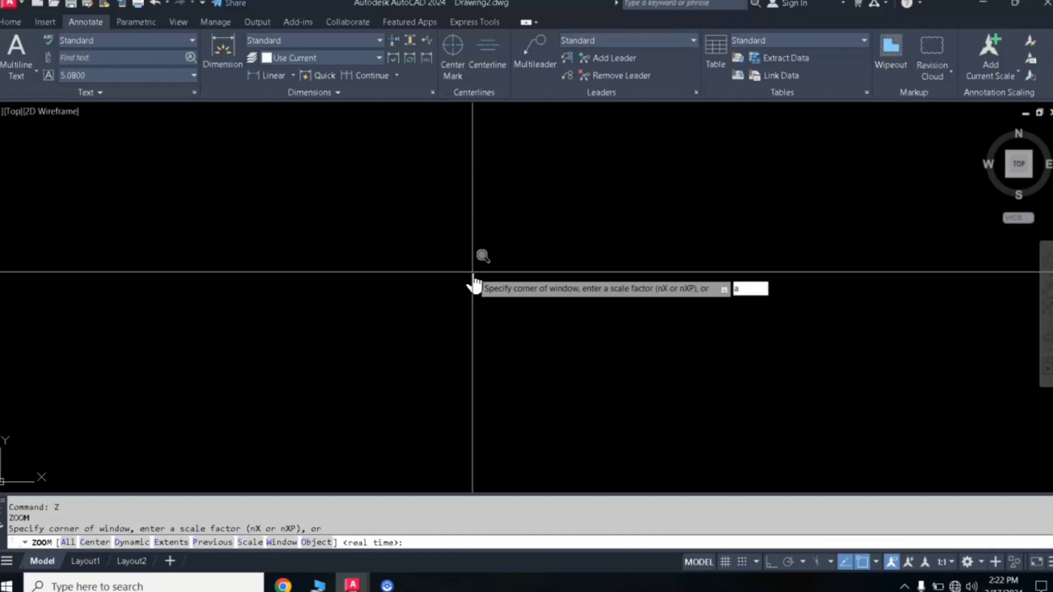
{"action": "key", "text": "Return"}
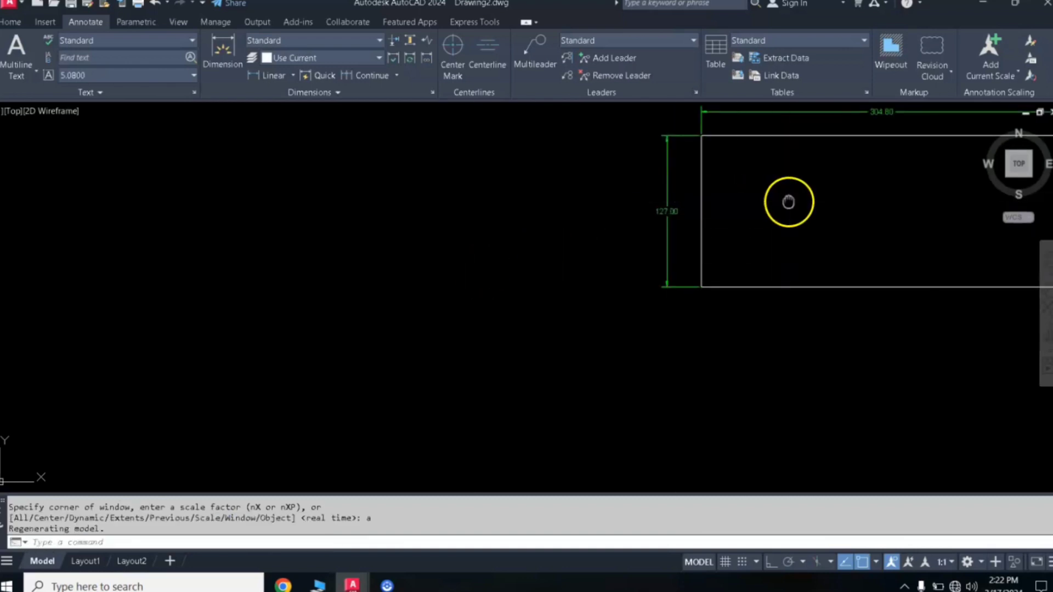
{"action": "middle_click_drag", "start_coordinate": [791, 199], "coordinate": [486, 260]}
{"action": "scroll", "coordinate": [562, 240], "scroll_direction": "up", "scroll_amount": 2}
{"action": "middle_click_drag", "start_coordinate": [580, 216], "coordinate": [561, 244]}
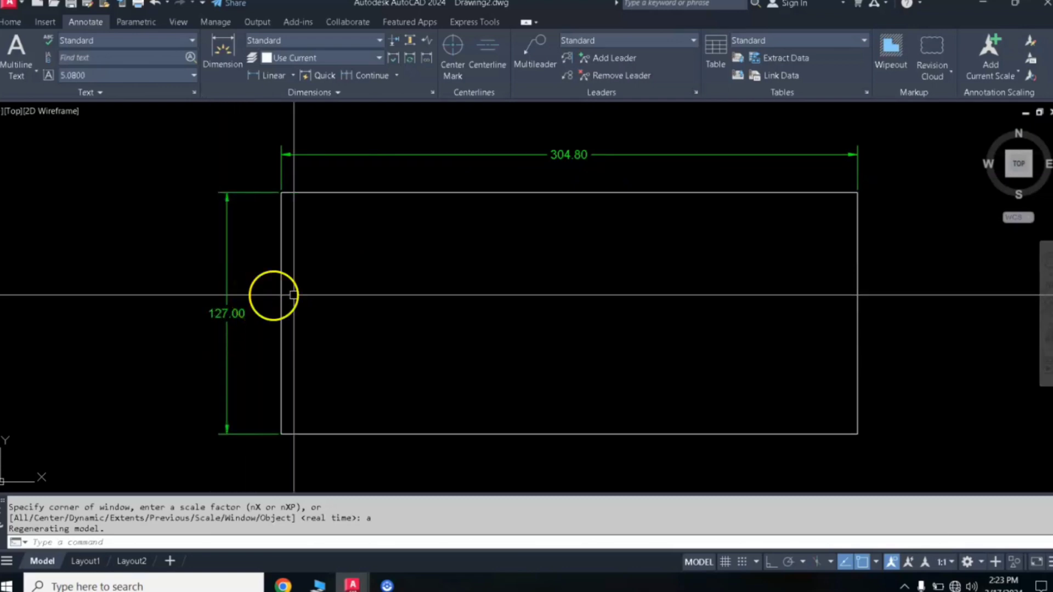
{"action": "scroll", "coordinate": [505, 289], "scroll_direction": "down", "scroll_amount": 2}
{"action": "scroll", "coordinate": [581, 296], "scroll_direction": "up", "scroll_amount": 2}
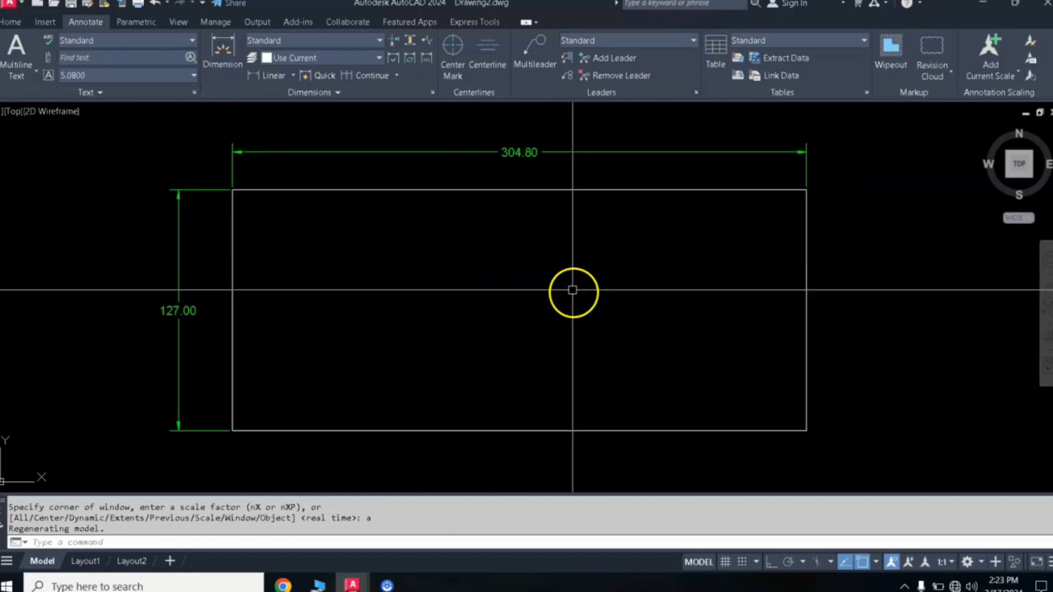
{"action": "middle_click_drag", "start_coordinate": [574, 290], "coordinate": [585, 299]}
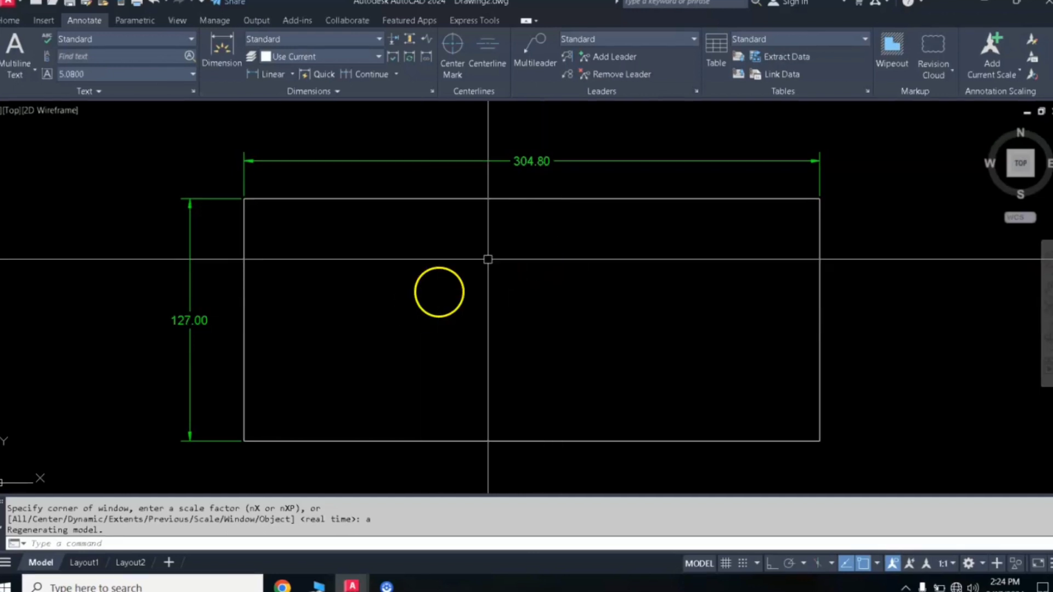
{"action": "scroll", "coordinate": [490, 252], "scroll_direction": "down", "scroll_amount": 4}
{"action": "scroll", "coordinate": [492, 254], "scroll_direction": "up", "scroll_amount": 4}
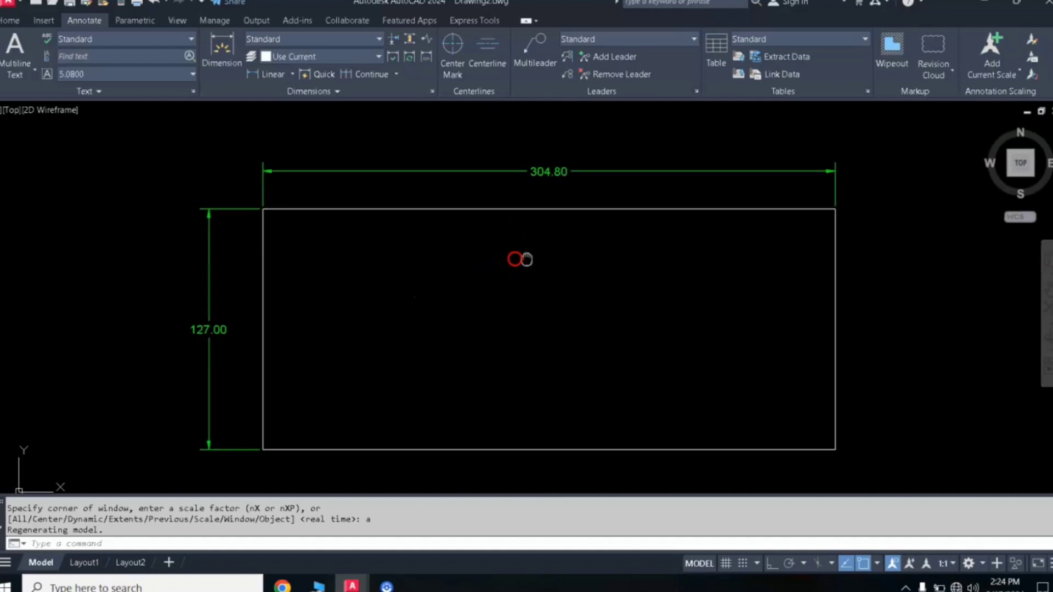
{"action": "scroll", "coordinate": [523, 258], "scroll_direction": "up", "scroll_amount": 3}
{"action": "scroll", "coordinate": [524, 260], "scroll_direction": "down", "scroll_amount": 5}
{"action": "scroll", "coordinate": [524, 260], "scroll_direction": "up", "scroll_amount": 2}
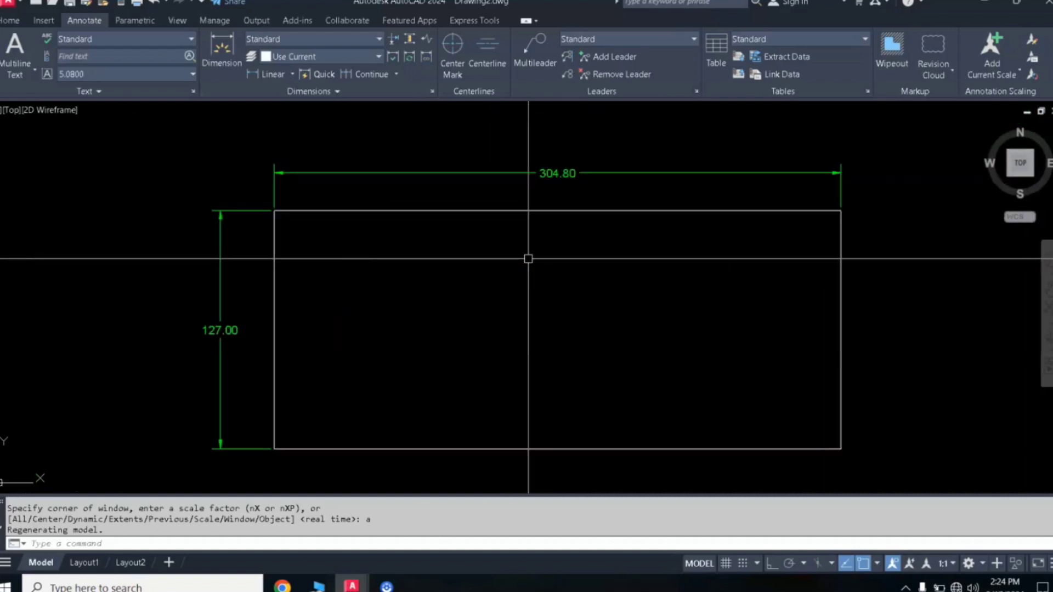
{"action": "mouse_move", "coordinate": [527, 258]}
{"action": "middle_mouse_down"}
{"action": "mouse_move", "coordinate": [528, 230]}
{"action": "mouse_move", "coordinate": [526, 241]}
{"action": "middle_mouse_up"}
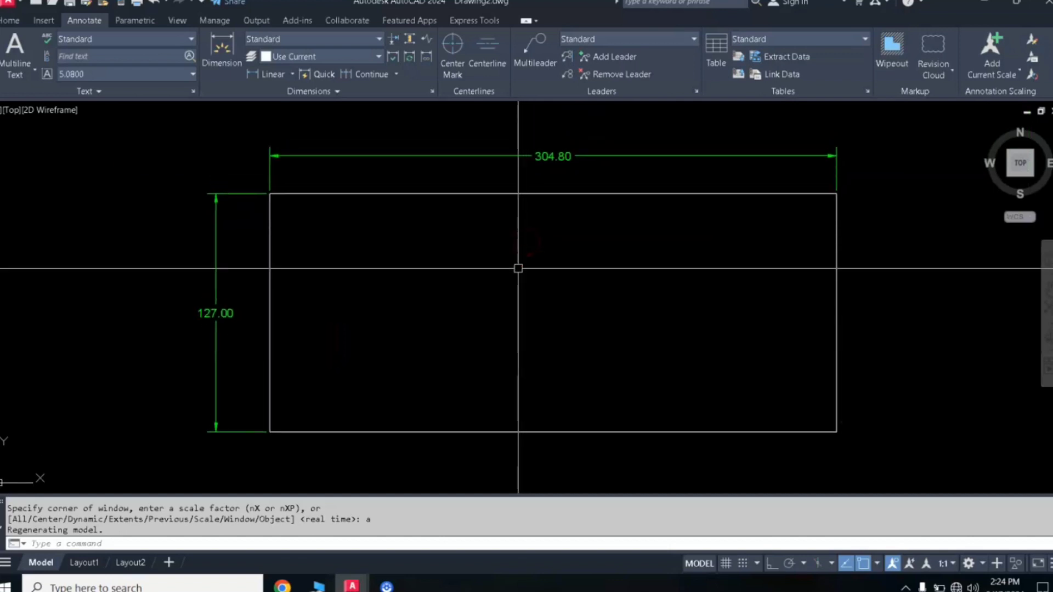
{"action": "scroll", "coordinate": [518, 268], "scroll_direction": "up", "scroll_amount": 3}
{"action": "scroll", "coordinate": [519, 268], "scroll_direction": "down", "scroll_amount": 5}
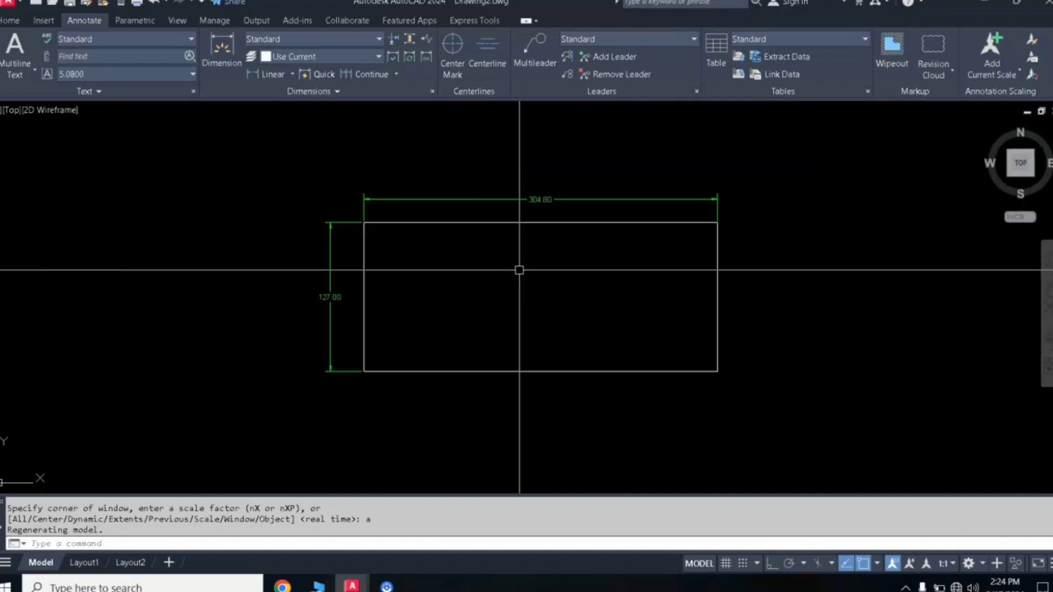